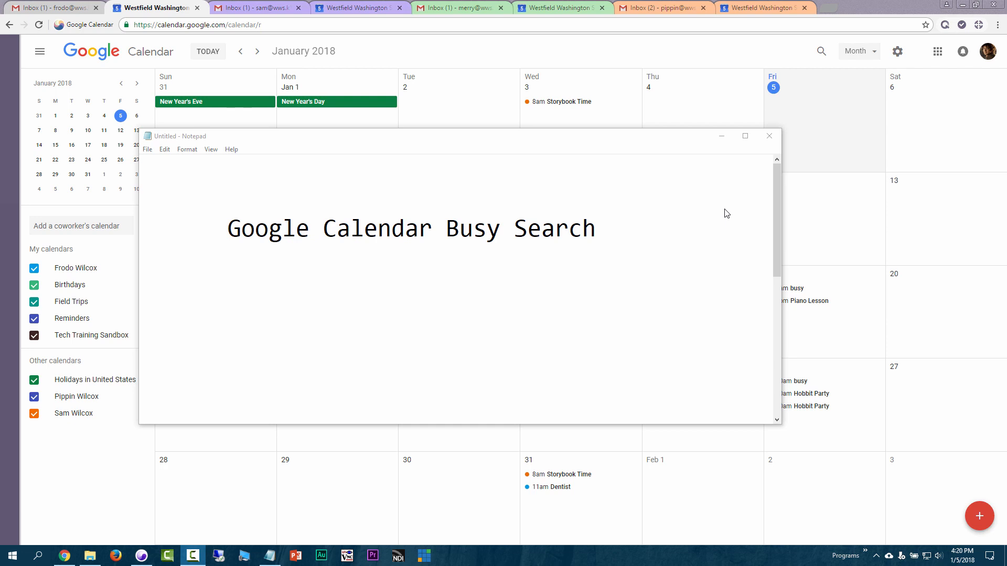
Minimize the Notepad title note to reveal the January 2018 month view
{"action": "left_click", "coordinate": [722, 136]}
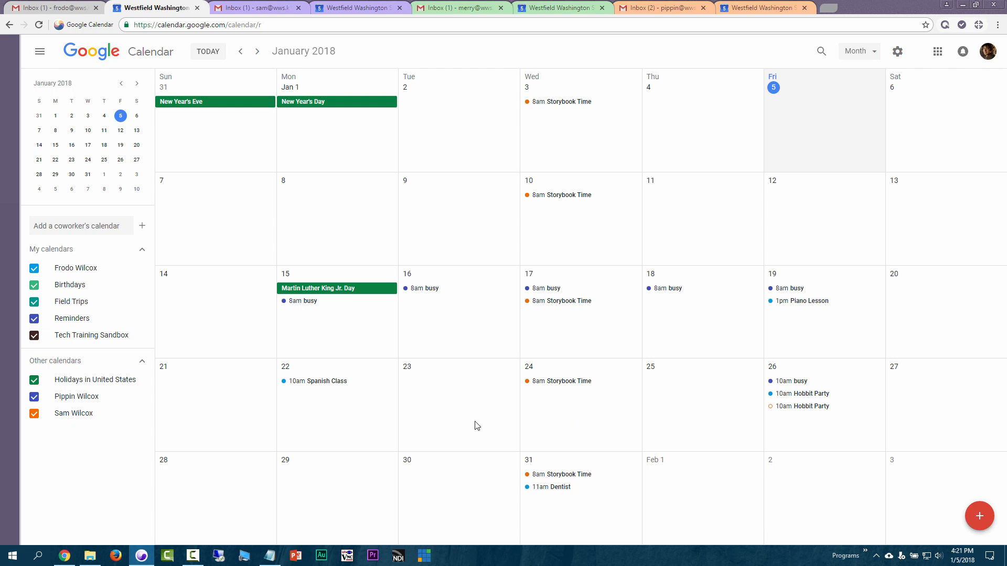
Create a timed event titled 'Something' on January 23, 2:00pm–3:00pm, and save it
{"action": "left_click", "coordinate": [425, 378]}
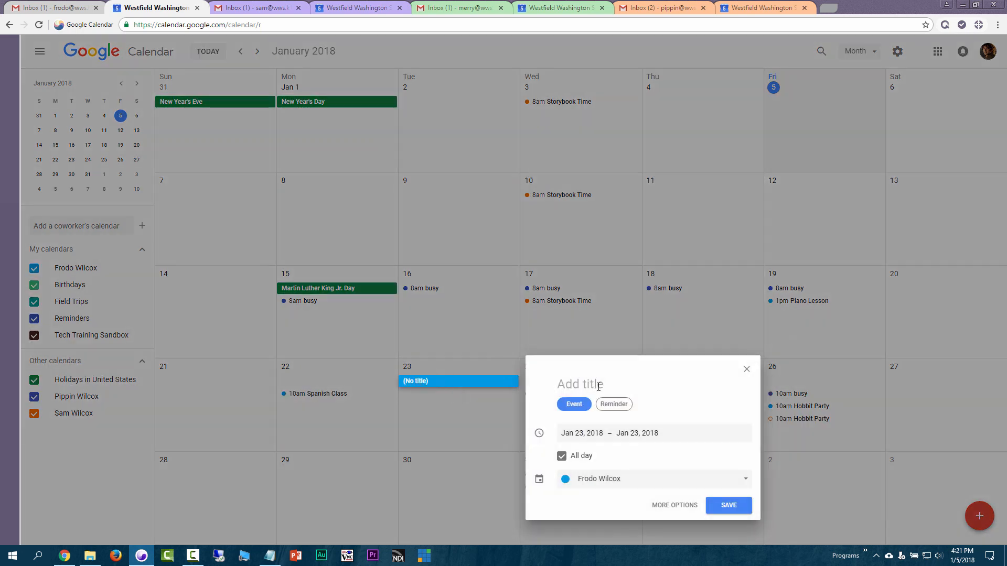
{"action": "left_click", "coordinate": [577, 455]}
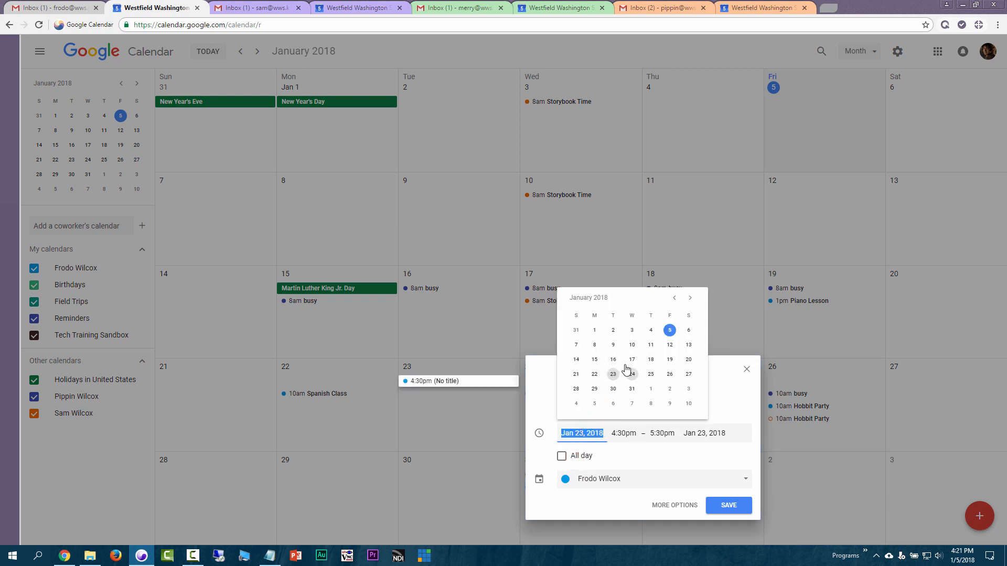
{"action": "left_click", "coordinate": [627, 434]}
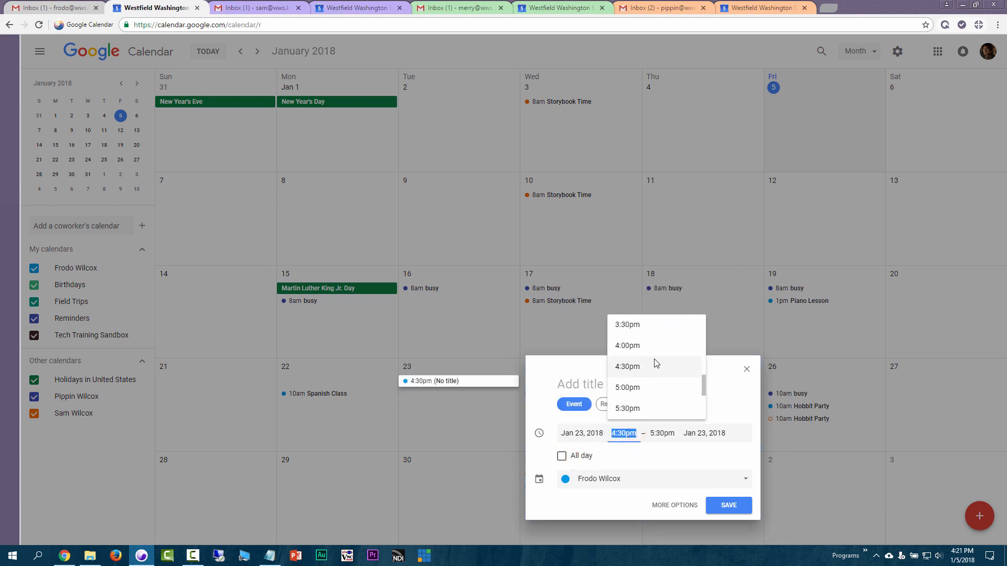
{"action": "scroll", "coordinate": [651, 362], "scroll_direction": "up", "scroll_amount": 2}
{"action": "left_click", "coordinate": [642, 368]}
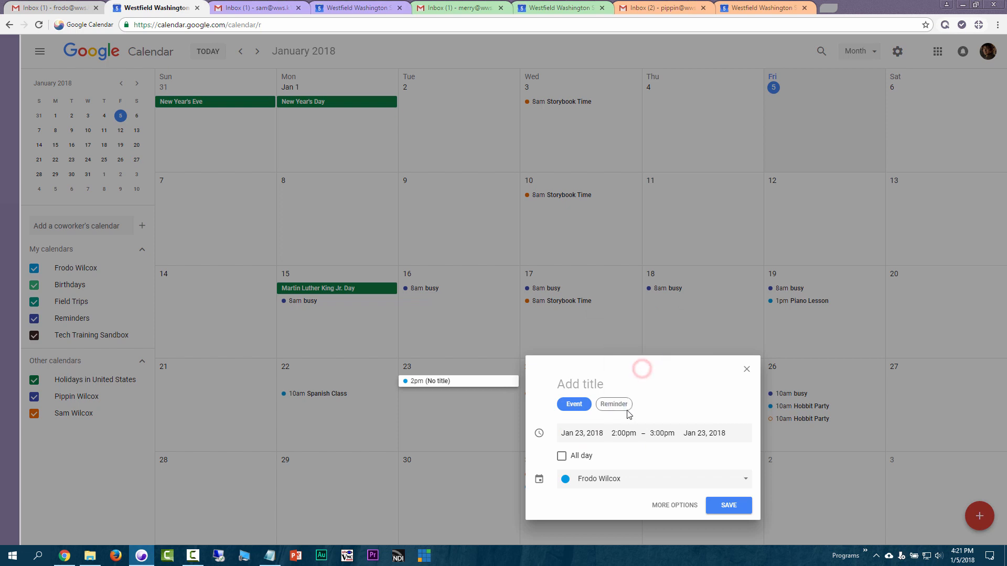
{"action": "left_click", "coordinate": [596, 384]}
{"action": "type", "text": "Somt"}
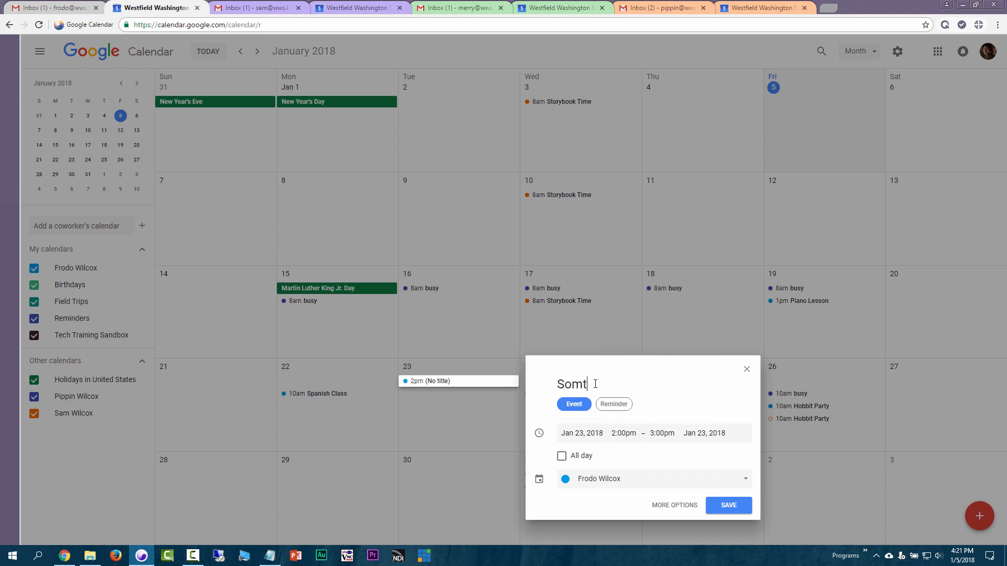
{"action": "type", "text": "thing"}
{"action": "left_click", "coordinate": [738, 510]}
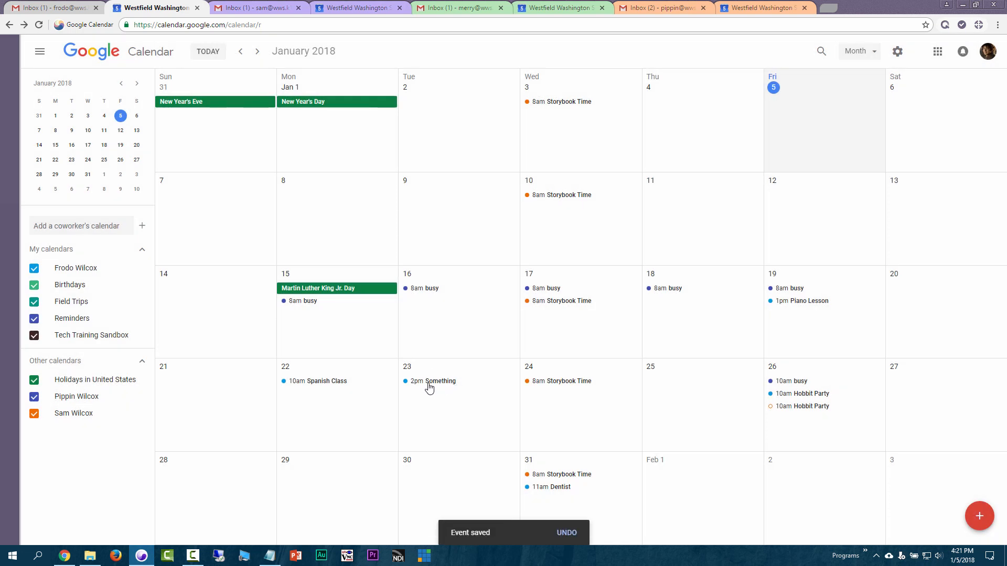
{"action": "left_click", "coordinate": [428, 385]}
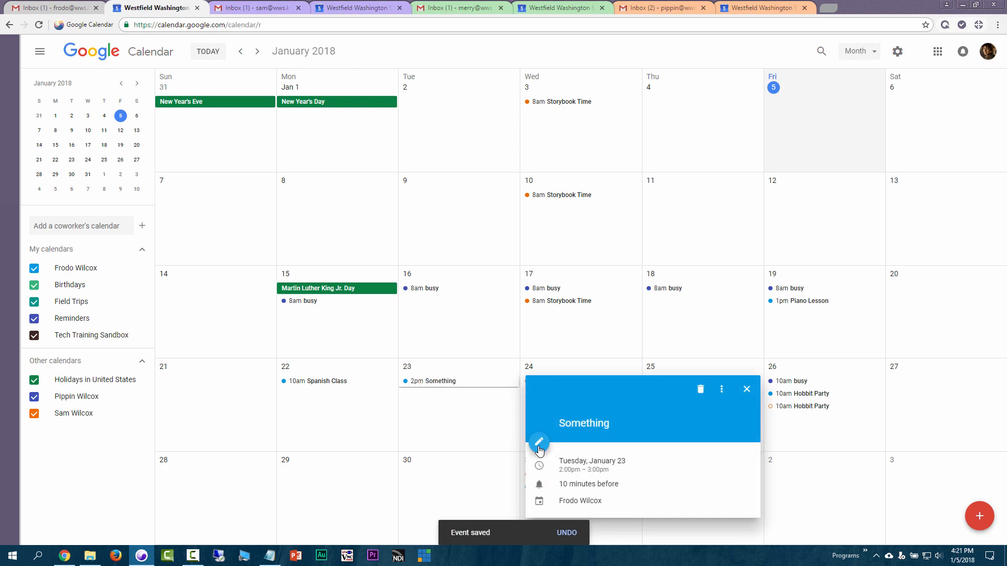
Open the Jan 23 Something event on its full editing page
{"action": "double_click", "coordinate": [429, 385]}
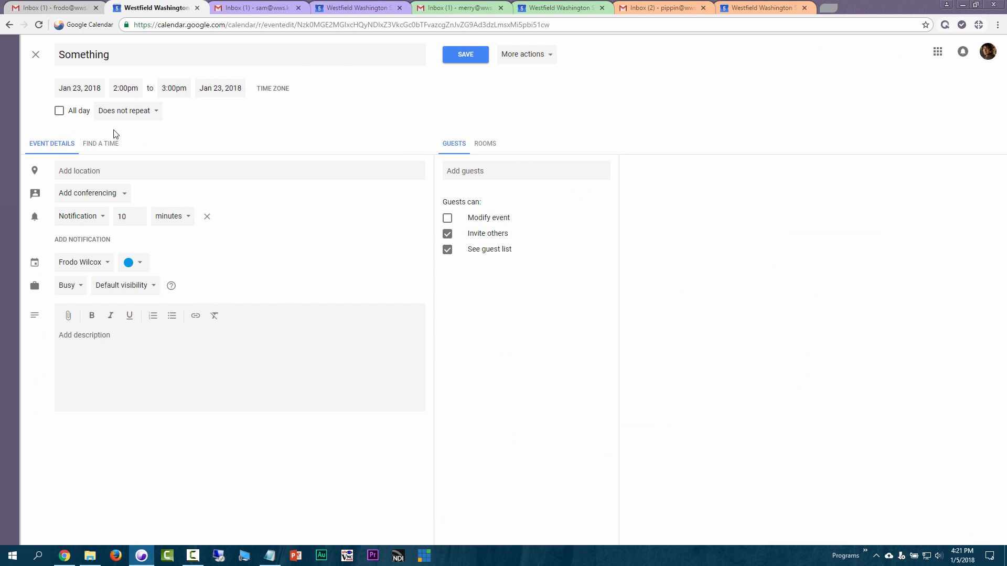
Enter 'Shire' as the event location, dismissing the place suggestions
{"action": "left_click", "coordinate": [171, 173]}
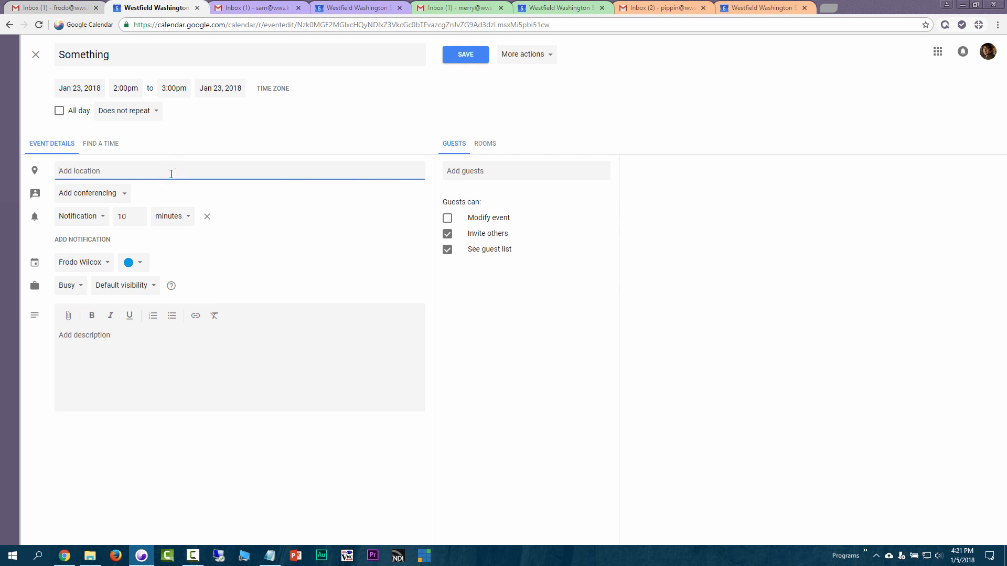
{"action": "type", "text": "Shire"}
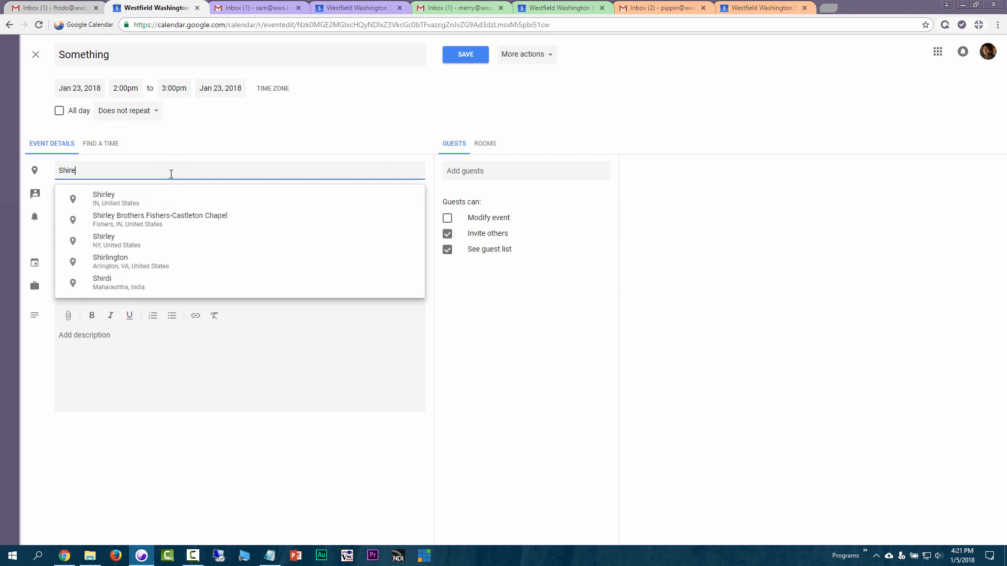
{"action": "left_click", "coordinate": [143, 362]}
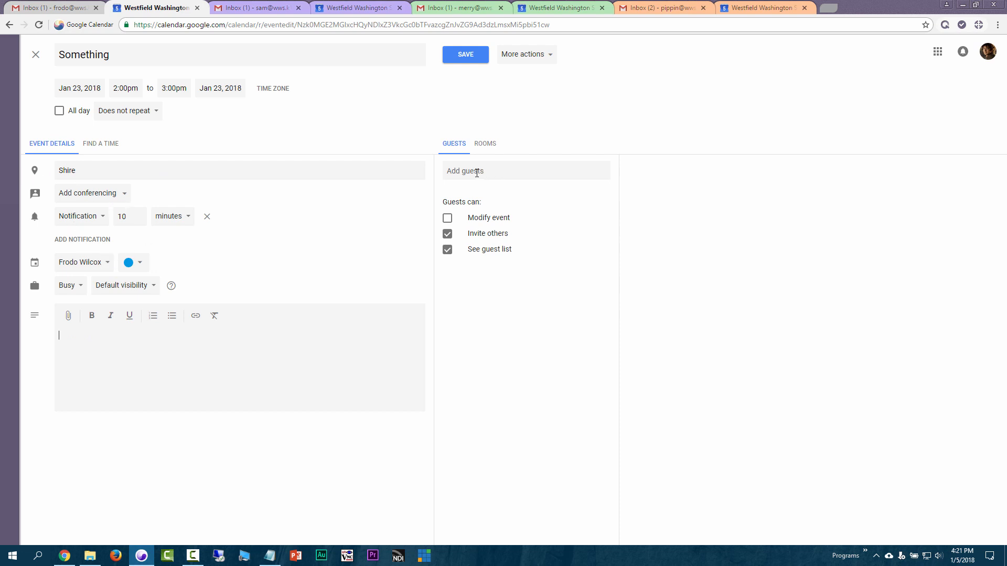
Add three suggested contacts as guests and view their schedules in Find a Time
{"action": "left_click", "coordinate": [510, 171]}
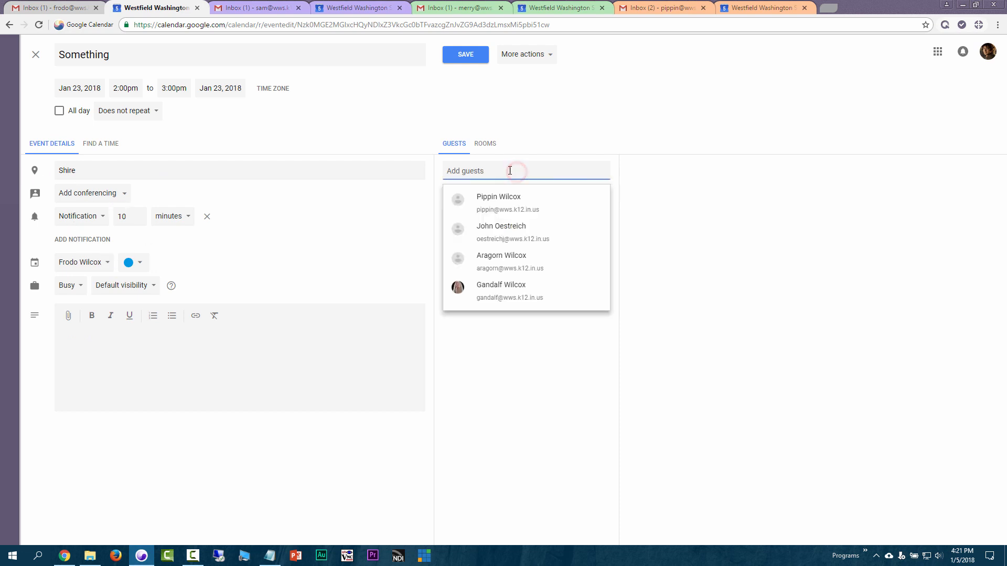
{"action": "left_click", "coordinate": [512, 199]}
{"action": "type", "text": "s"}
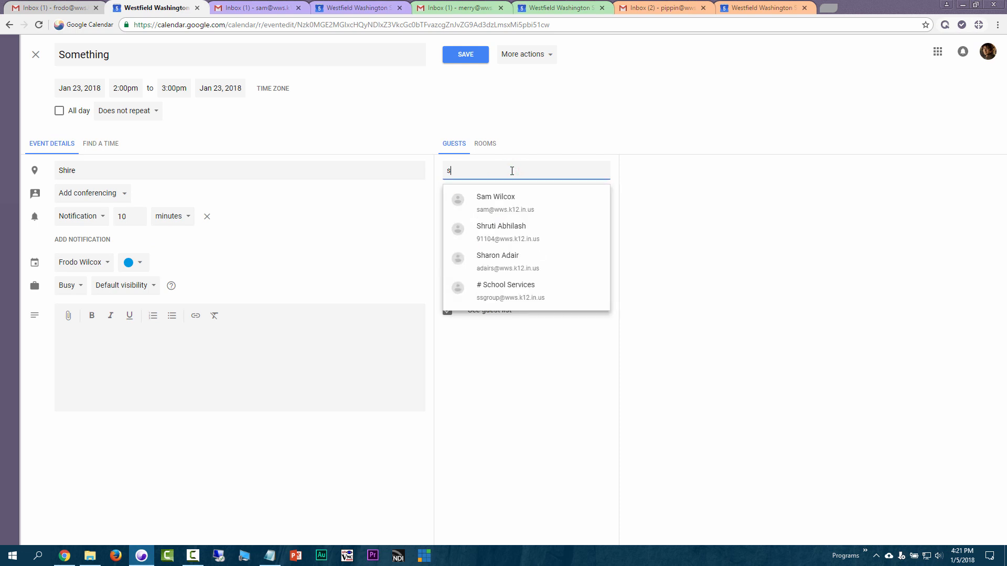
{"action": "type", "text": "am"}
{"action": "left_click", "coordinate": [522, 200]}
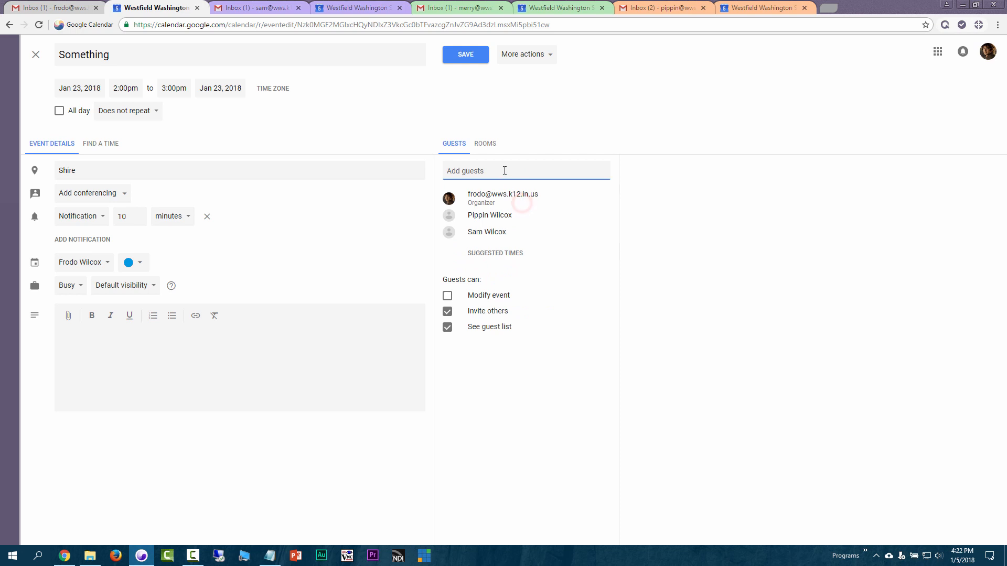
{"action": "type", "text": "merr"}
{"action": "left_click", "coordinate": [513, 195]}
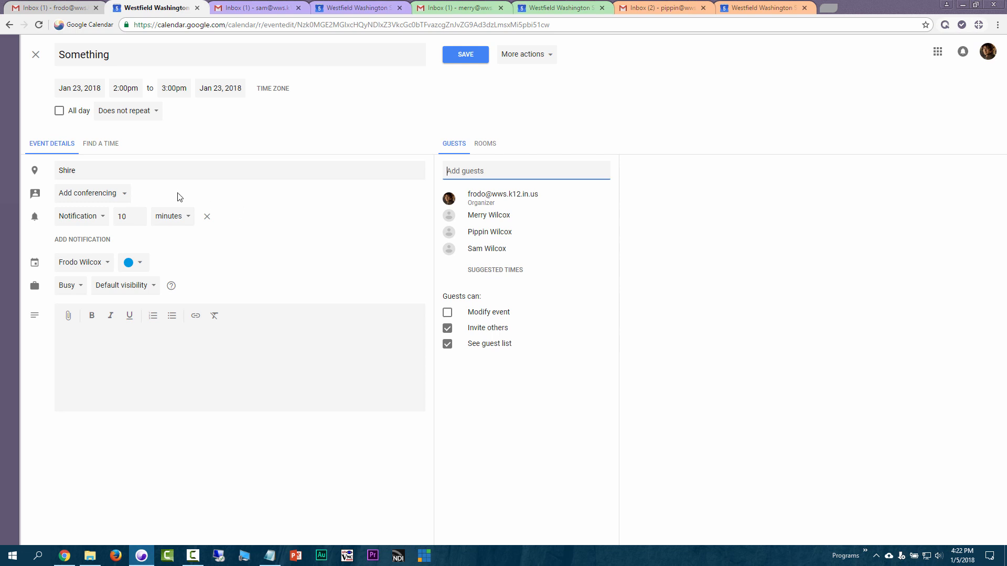
{"action": "left_click", "coordinate": [110, 147]}
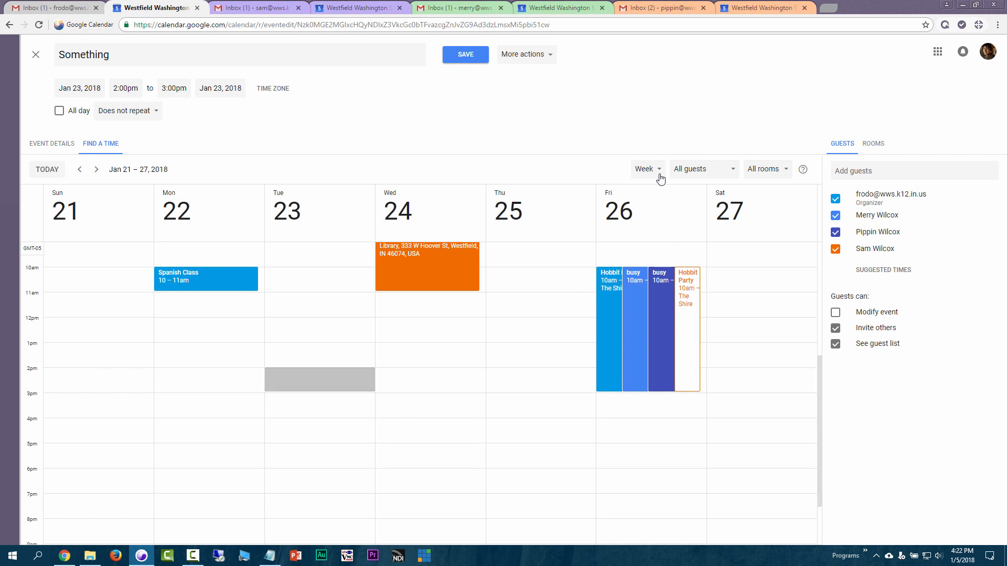
{"action": "scroll", "coordinate": [355, 359], "scroll_direction": "up", "scroll_amount": 4}
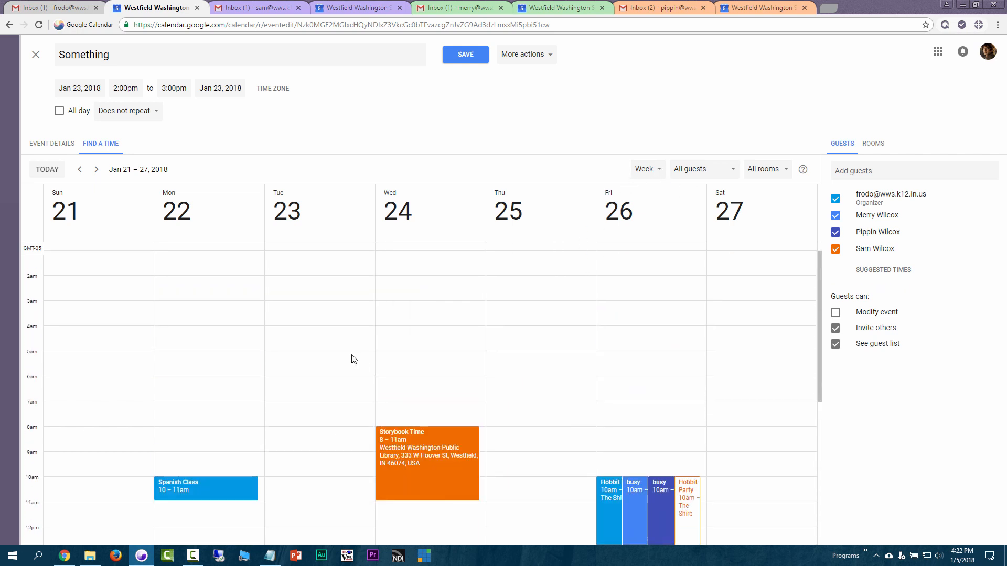
{"action": "scroll", "coordinate": [354, 359], "scroll_direction": "down", "scroll_amount": 2}
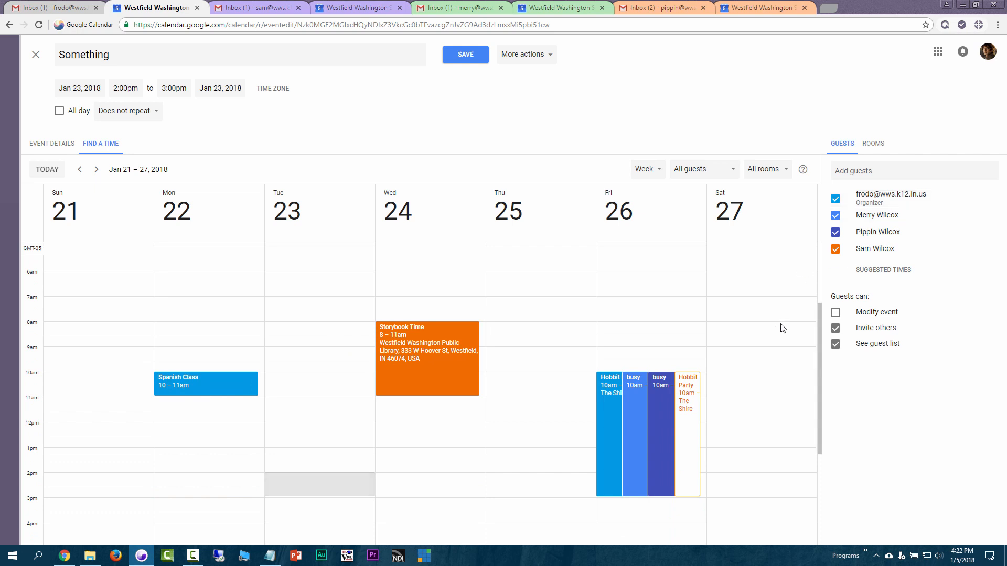
{"action": "mouse_move", "coordinate": [867, 249]}
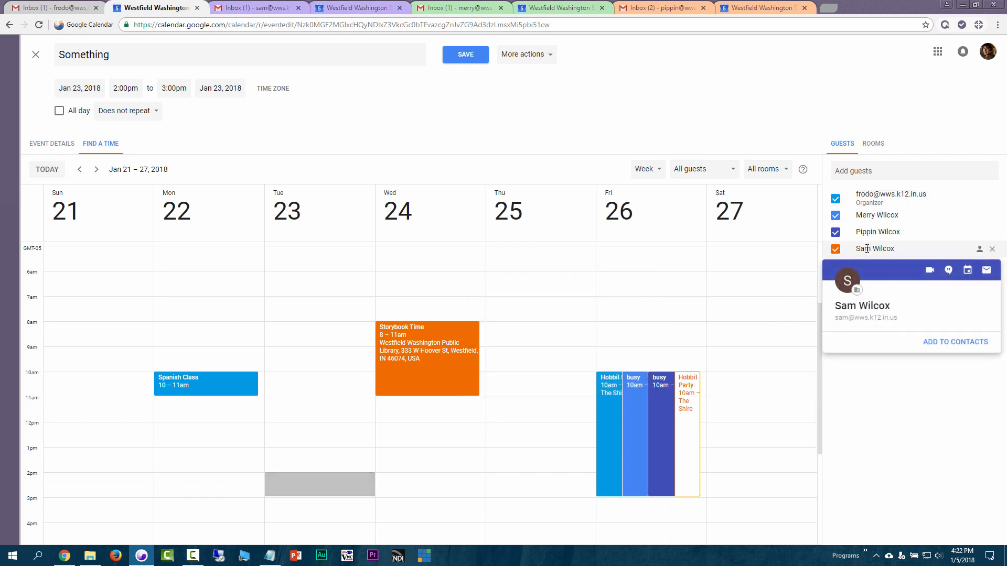
{"action": "mouse_move", "coordinate": [427, 360]}
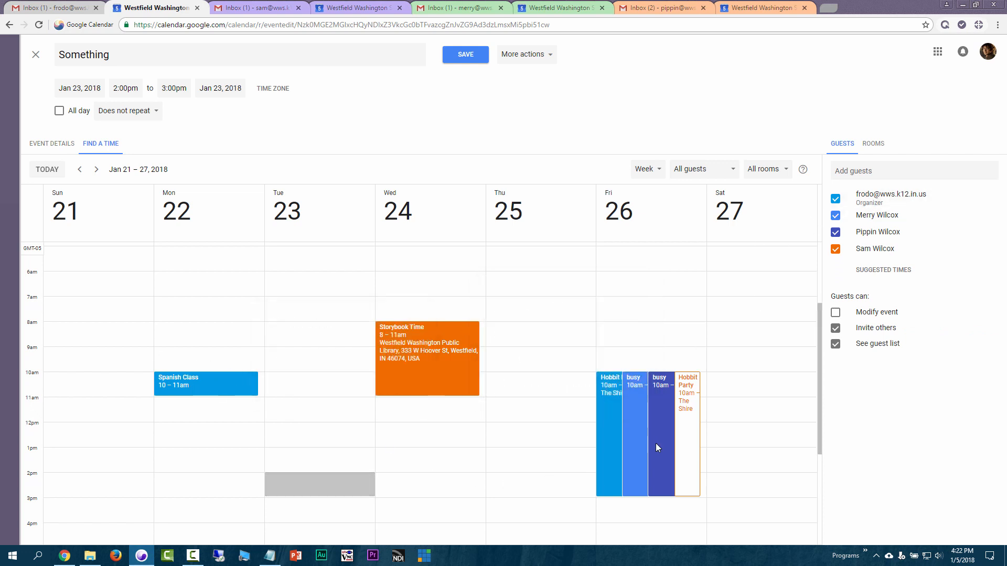
{"action": "mouse_move", "coordinate": [654, 388]}
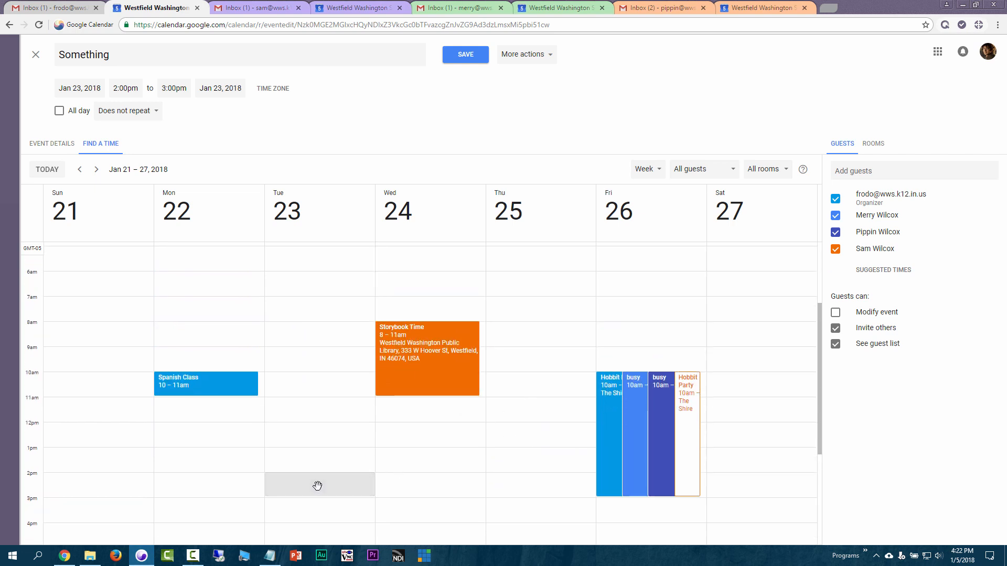
Move the event to 10:00–11:00am on Thursday, January 25, 2018
{"action": "left_click_drag", "start_coordinate": [319, 485], "coordinate": [317, 385]}
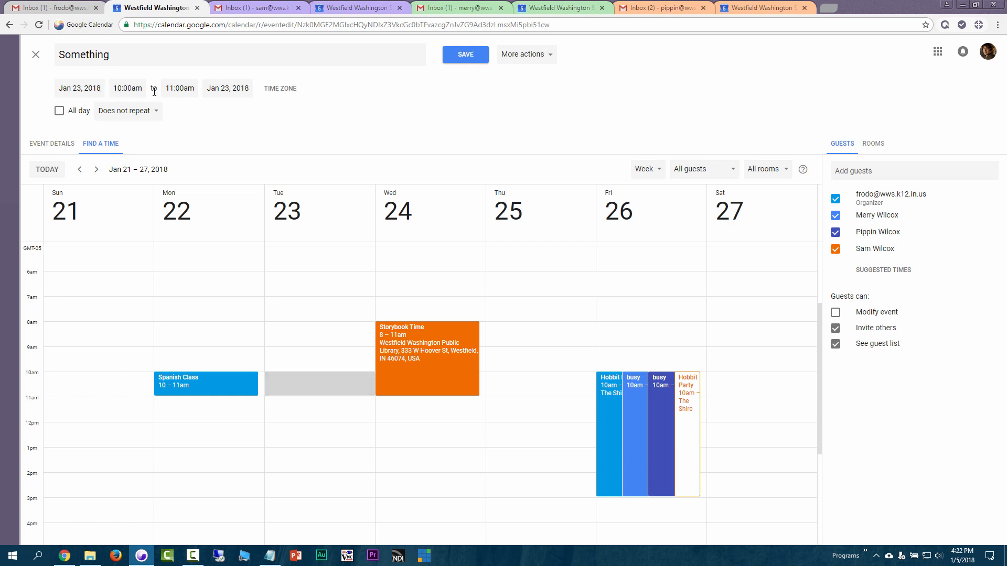
{"action": "left_click", "coordinate": [72, 89]}
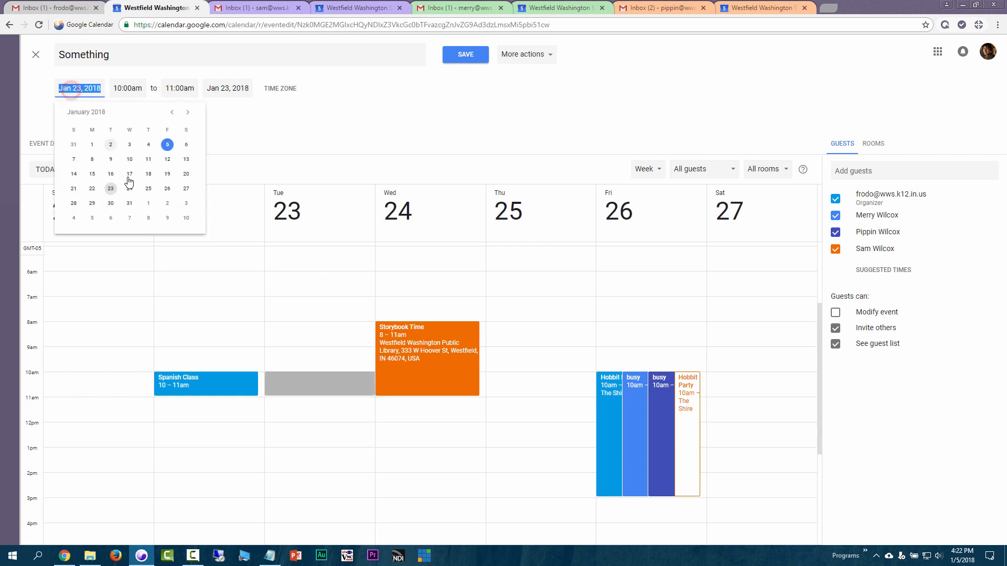
{"action": "left_click", "coordinate": [148, 188]}
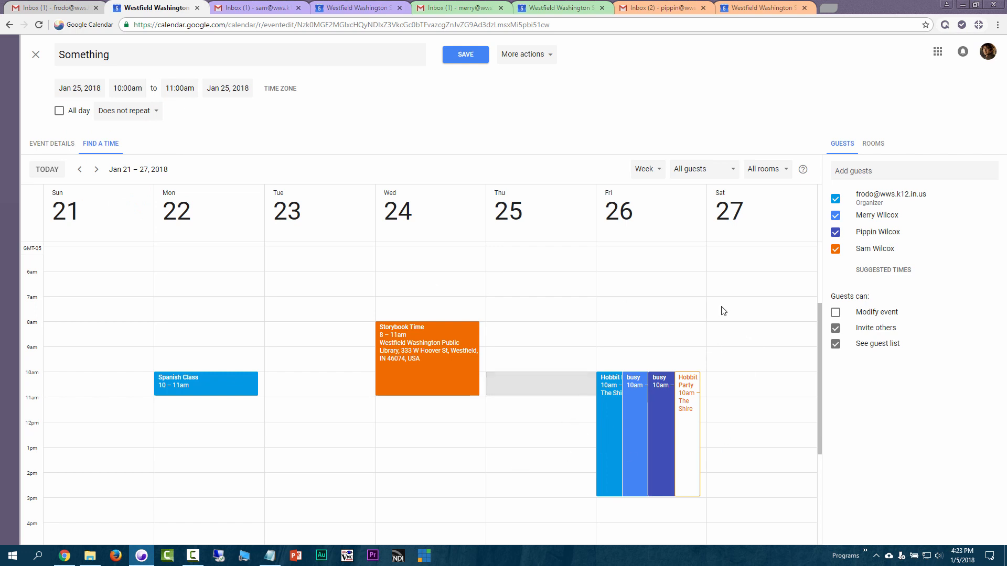
{"action": "scroll", "coordinate": [544, 339], "scroll_direction": "down", "scroll_amount": 2}
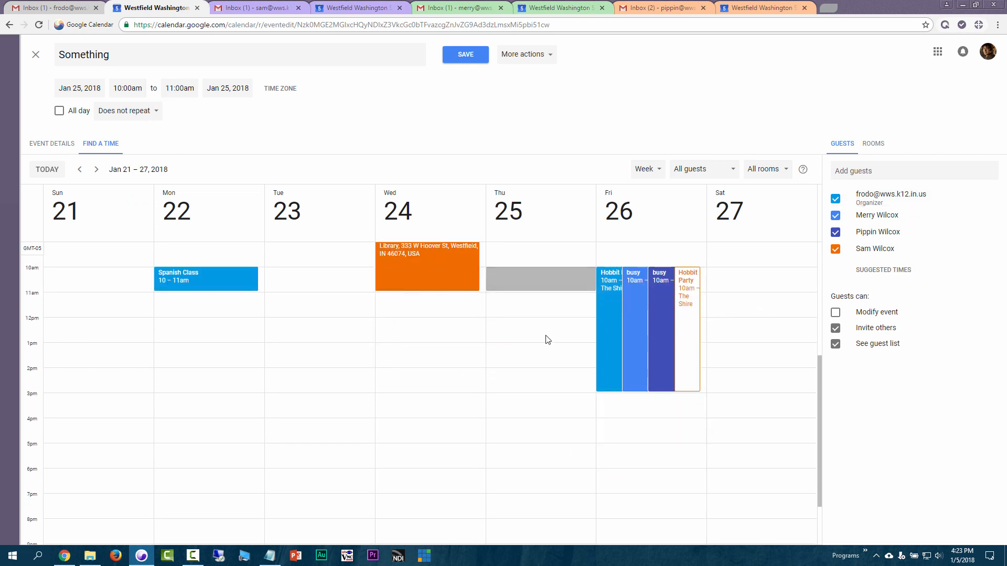
{"action": "scroll", "coordinate": [551, 344], "scroll_direction": "up", "scroll_amount": 4}
{"action": "scroll", "coordinate": [582, 325], "scroll_direction": "down", "scroll_amount": 4}
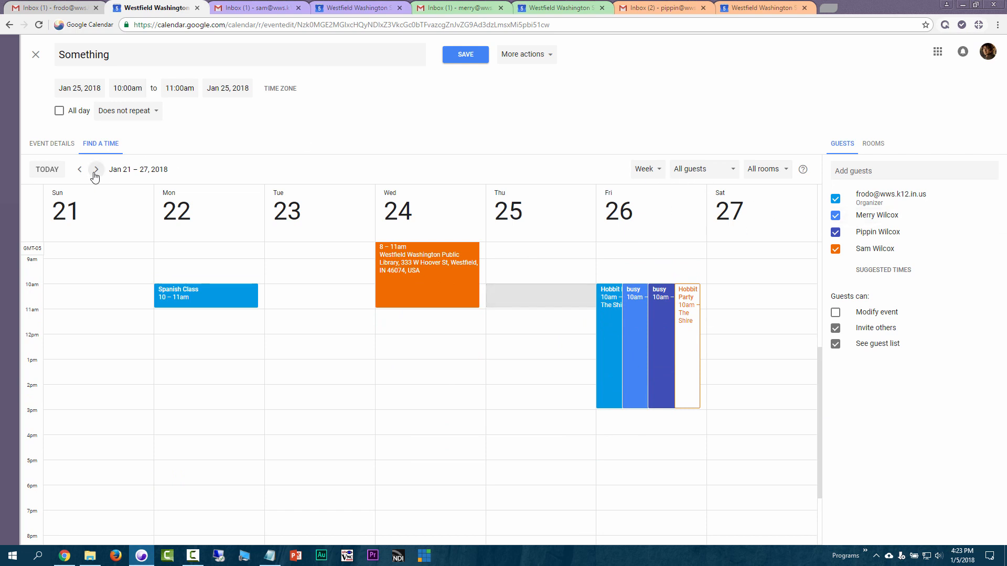
Try placing the event at noon on Wednesday, January 17 in the Jan 14–20 week
{"action": "left_click", "coordinate": [79, 169]}
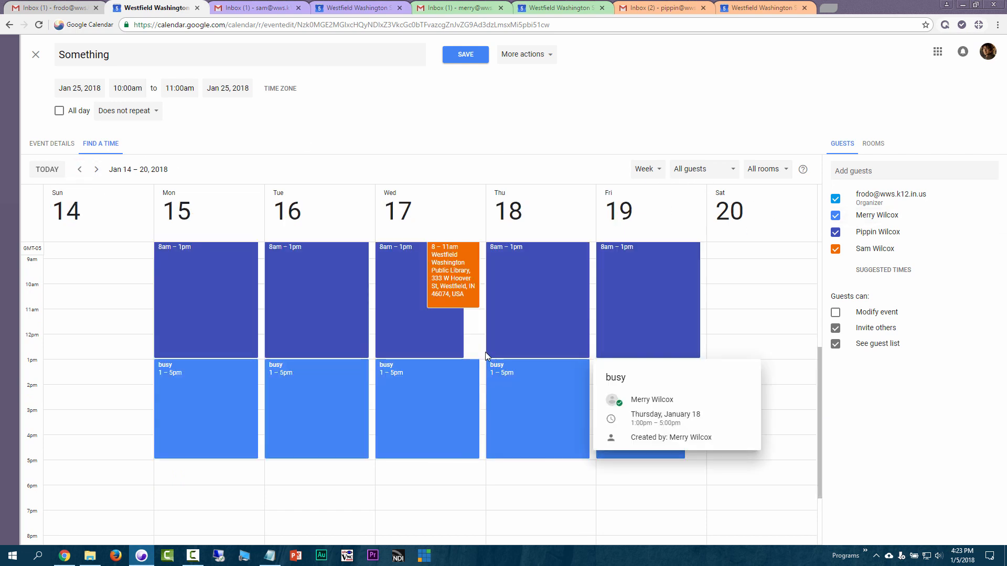
{"action": "left_click", "coordinate": [473, 343]}
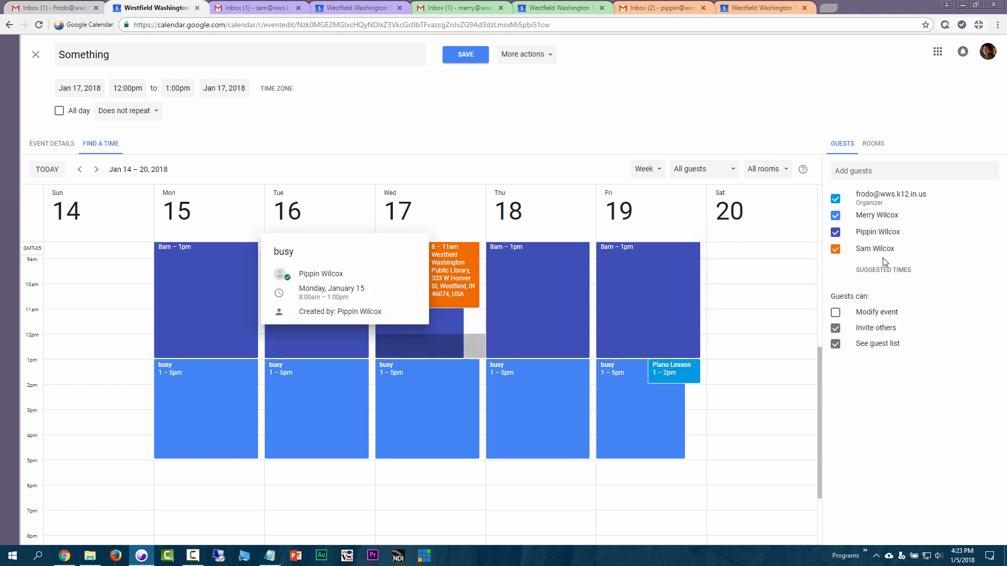
{"action": "mouse_move", "coordinate": [893, 224]}
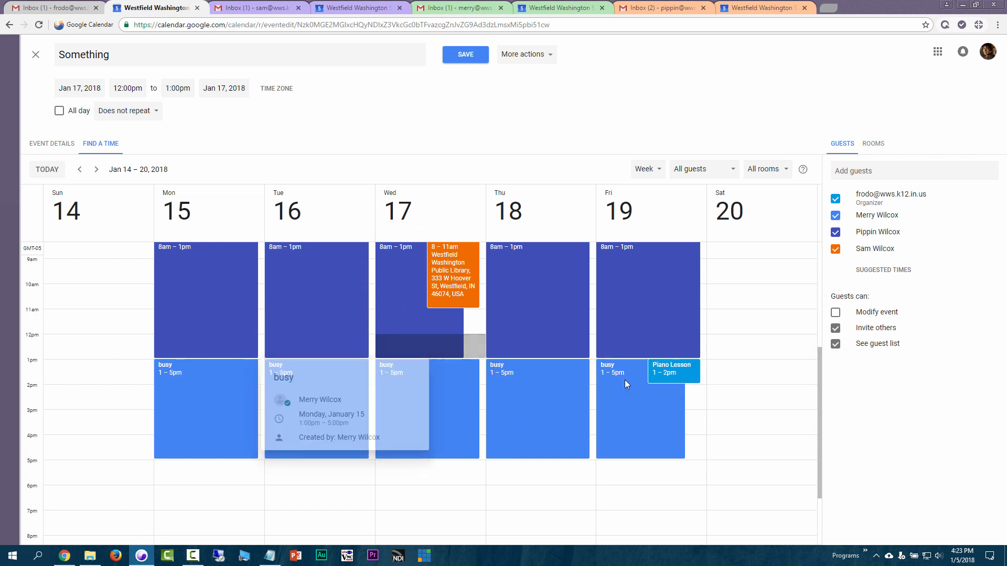
Page back to the Jan 21–27 week and set the event to Tuesday 23, 12–1pm
{"action": "left_click", "coordinate": [79, 169]}
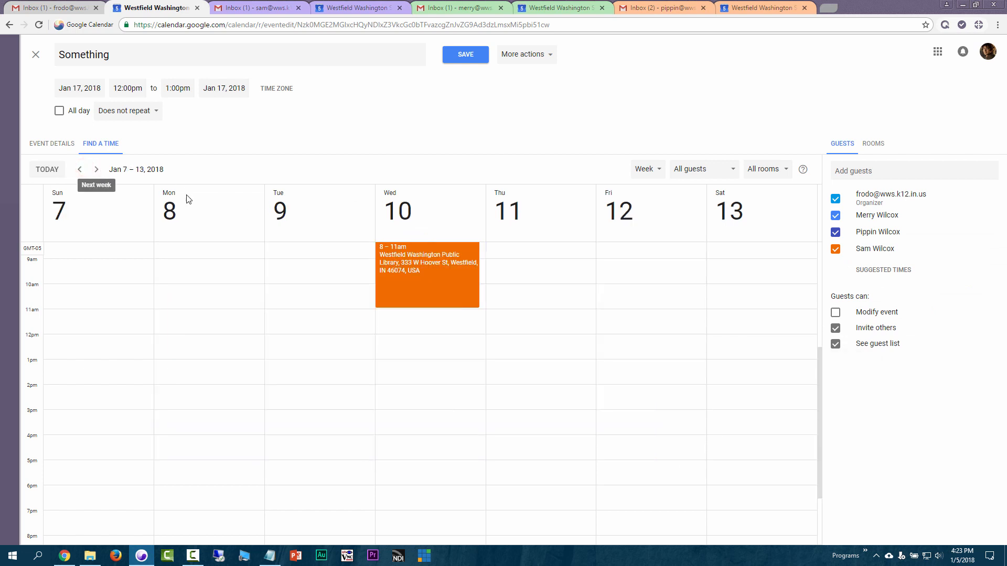
{"action": "left_click", "coordinate": [96, 170]}
{"action": "left_click", "coordinate": [96, 169]}
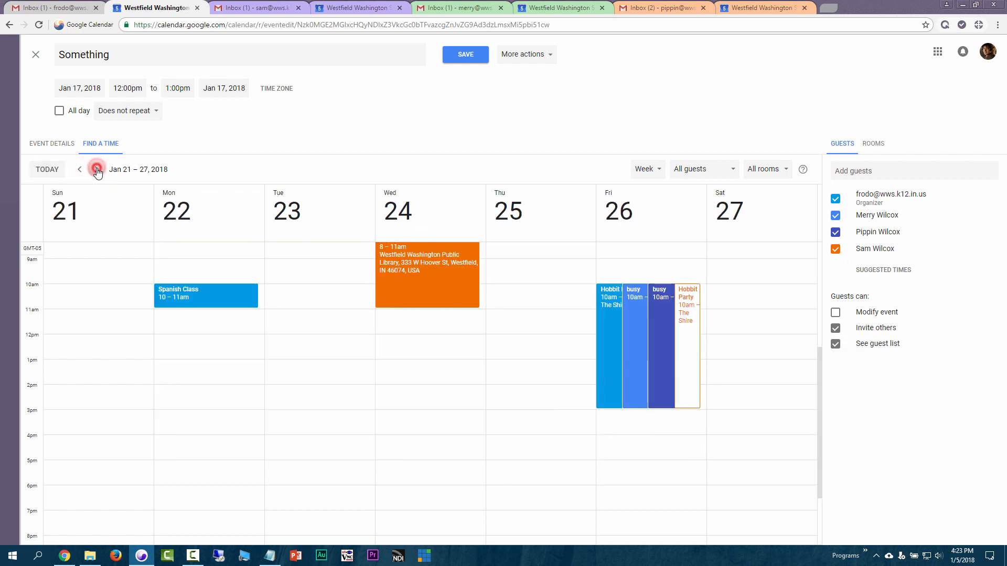
{"action": "left_click", "coordinate": [96, 170]}
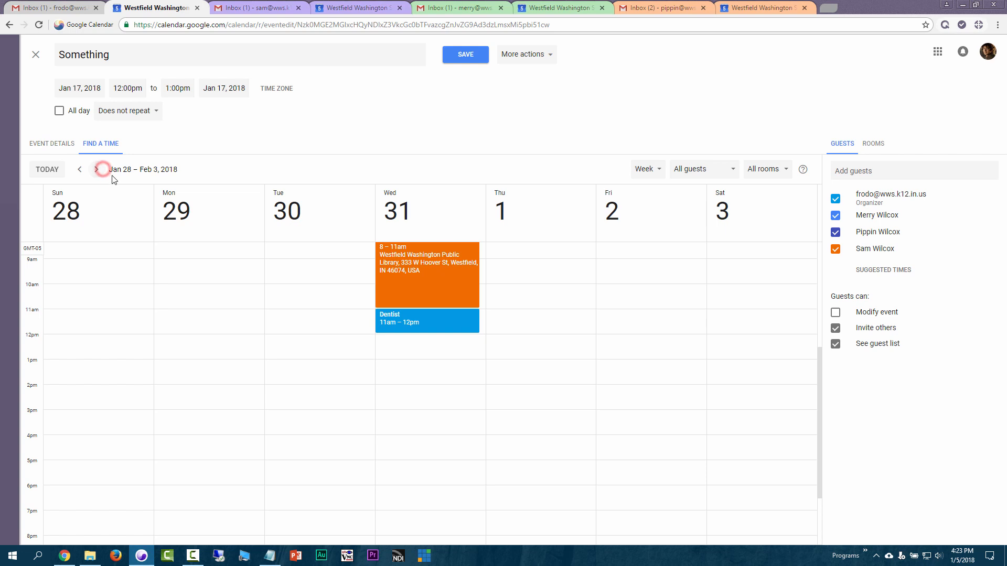
{"action": "left_click", "coordinate": [86, 172]}
{"action": "left_click", "coordinate": [85, 171]}
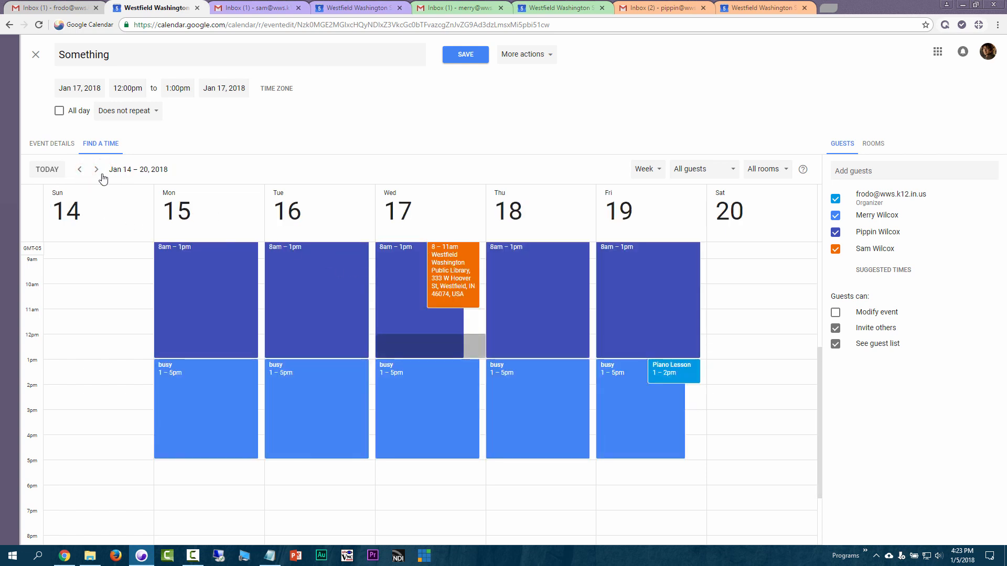
{"action": "left_click", "coordinate": [97, 170]}
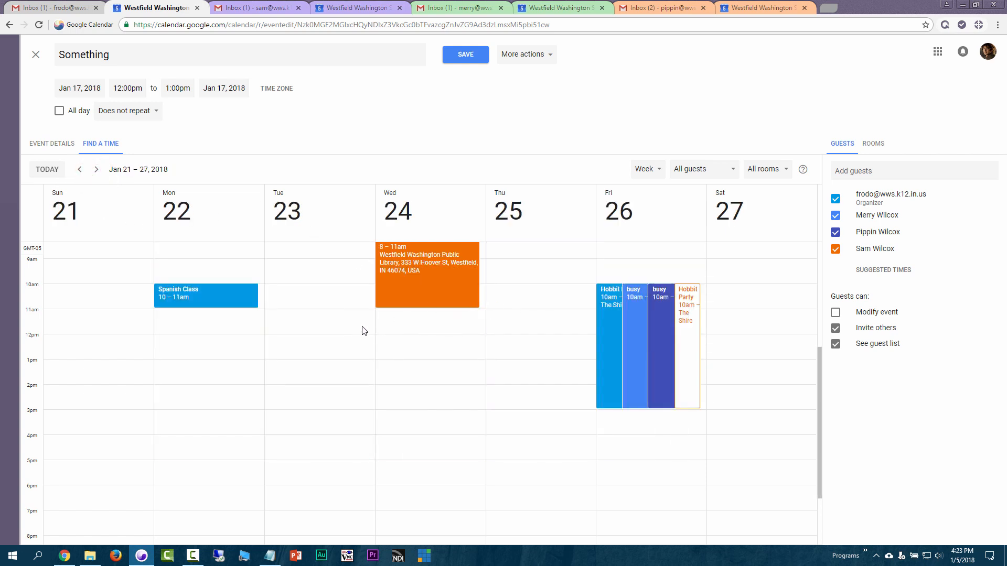
{"action": "left_click", "coordinate": [297, 336]}
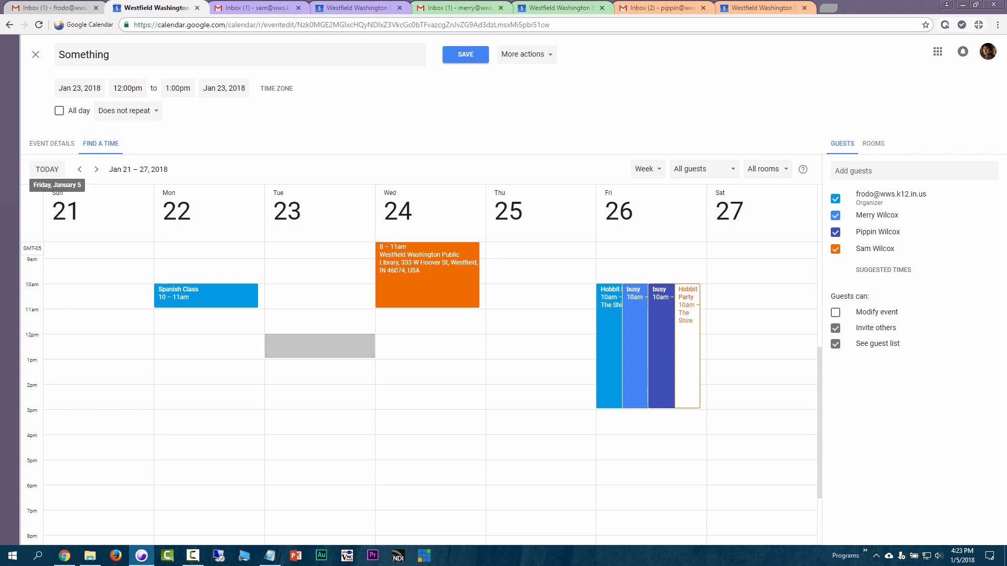
Save the event from Event Details and send invitations to the three guests
{"action": "left_click", "coordinate": [50, 144]}
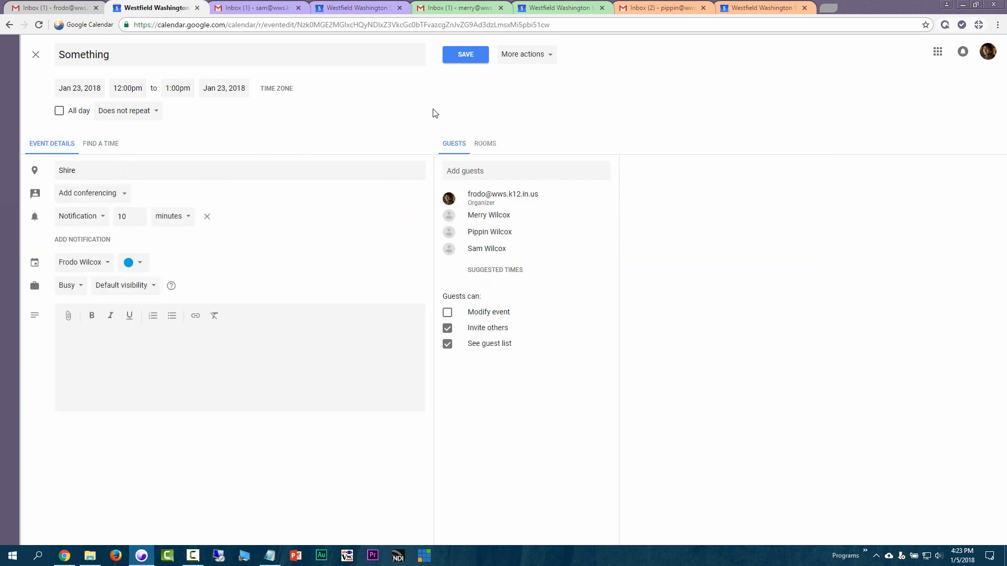
{"action": "left_click", "coordinate": [462, 62]}
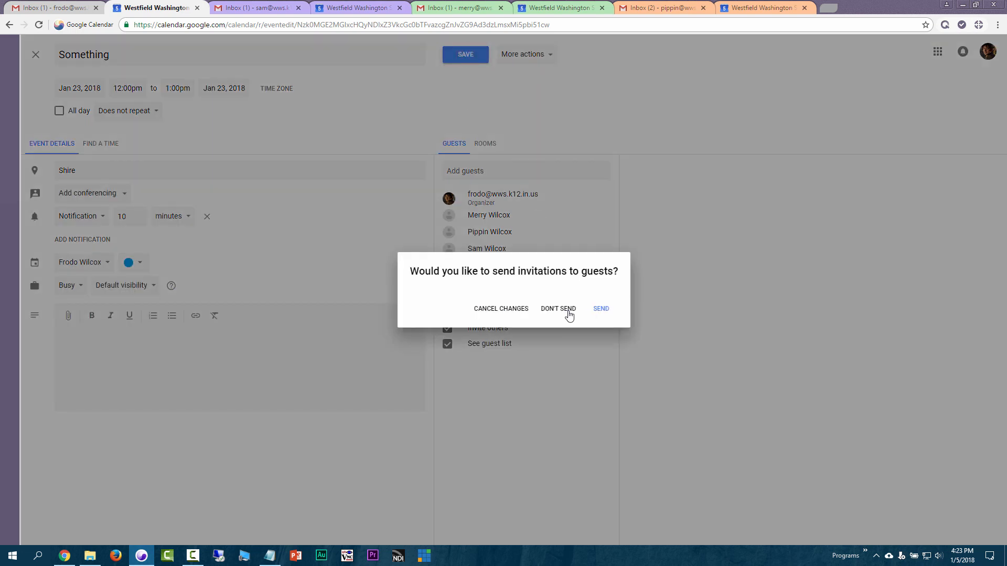
{"action": "left_click", "coordinate": [602, 310]}
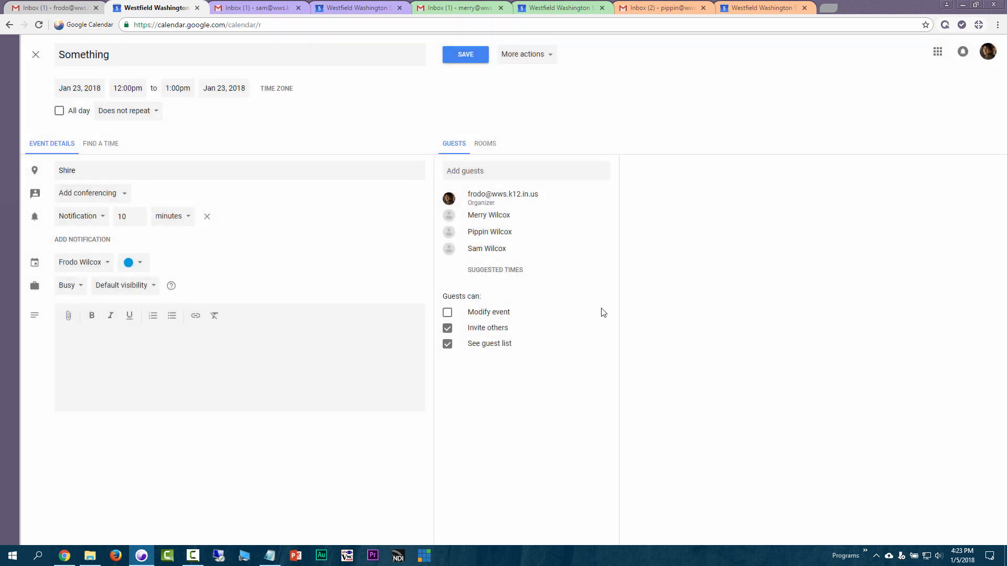
Refresh a guest's Gmail inbox and answer Yes to the Something invitation
{"action": "left_click", "coordinate": [270, 7]}
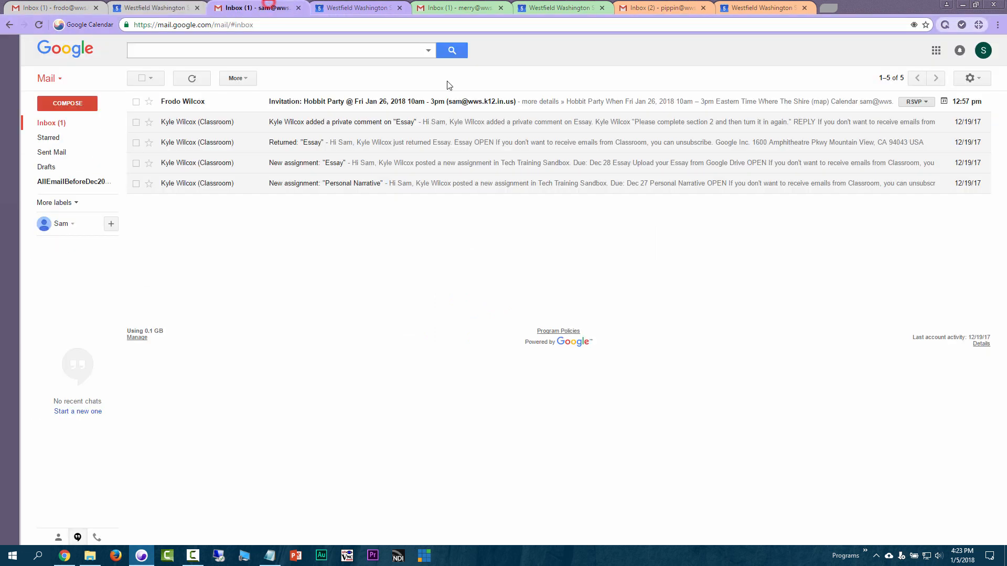
{"action": "left_click", "coordinate": [193, 78]}
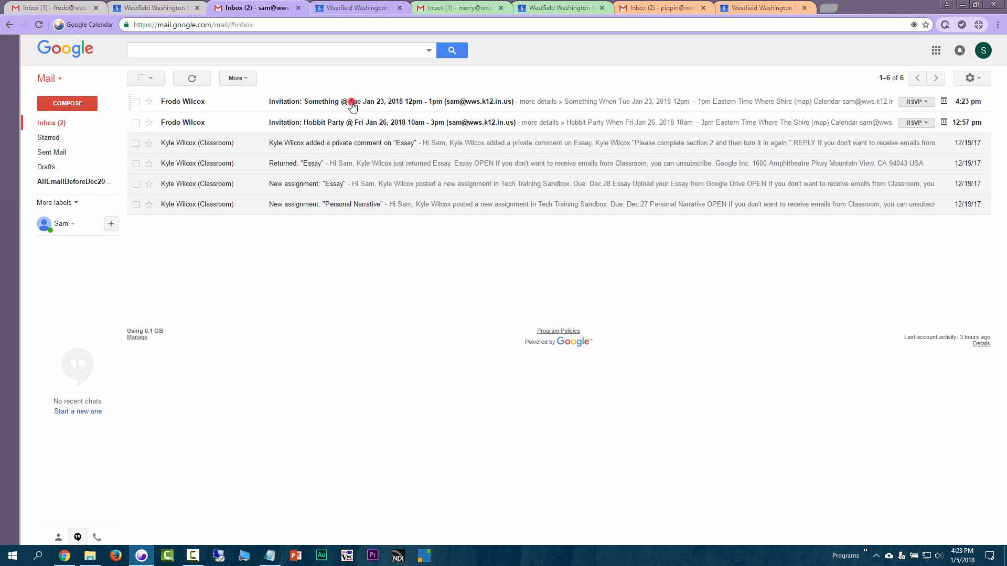
{"action": "left_click", "coordinate": [352, 107]}
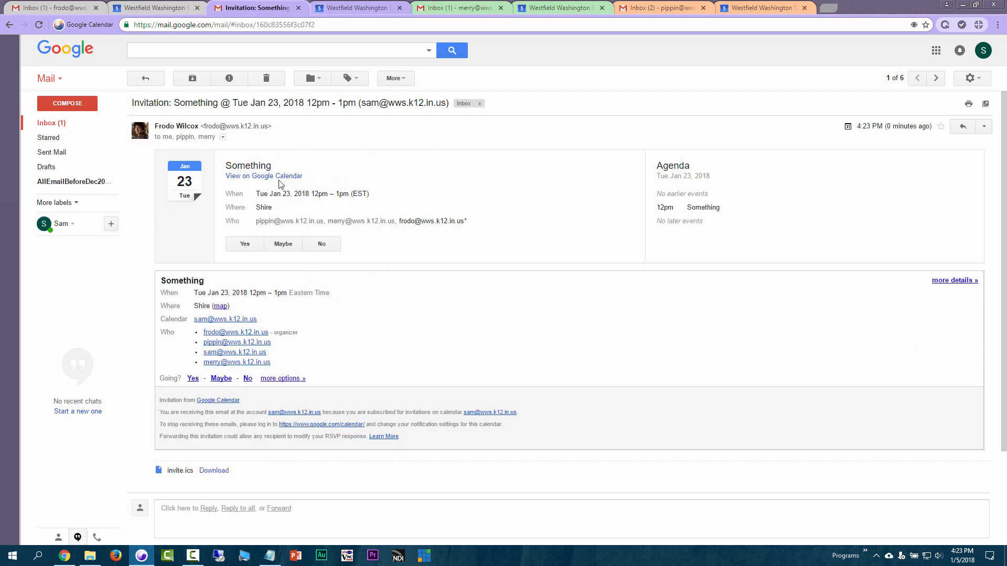
{"action": "left_click", "coordinate": [244, 247]}
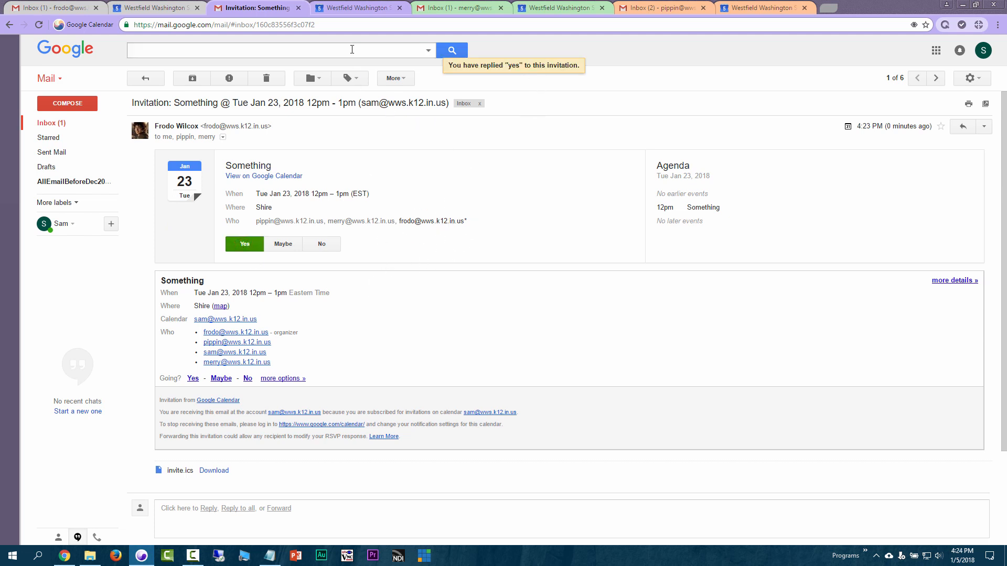
{"action": "left_click", "coordinate": [355, 8]}
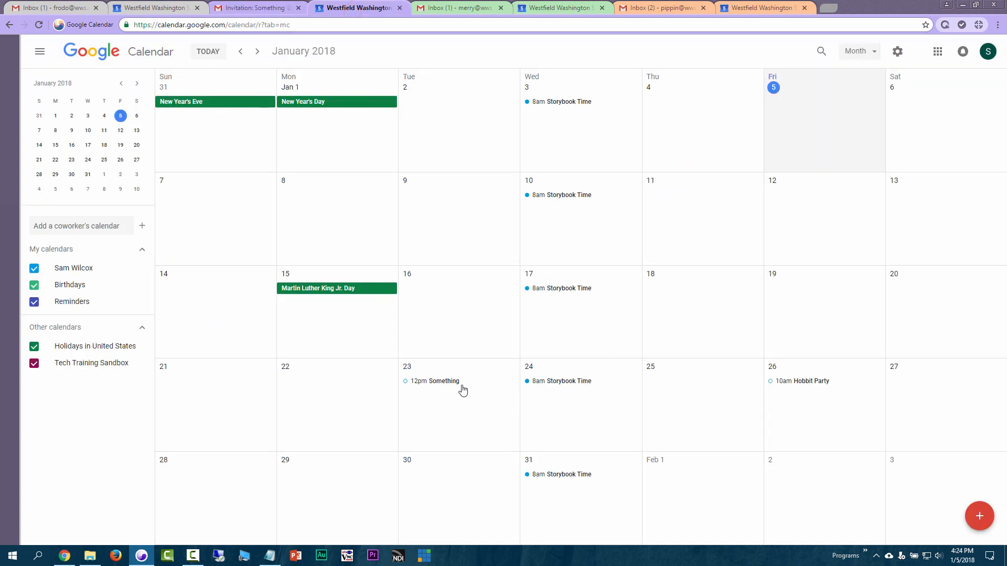
Reload a guest's calendar and accept the Jan 23 Something event
{"action": "left_click", "coordinate": [45, 26]}
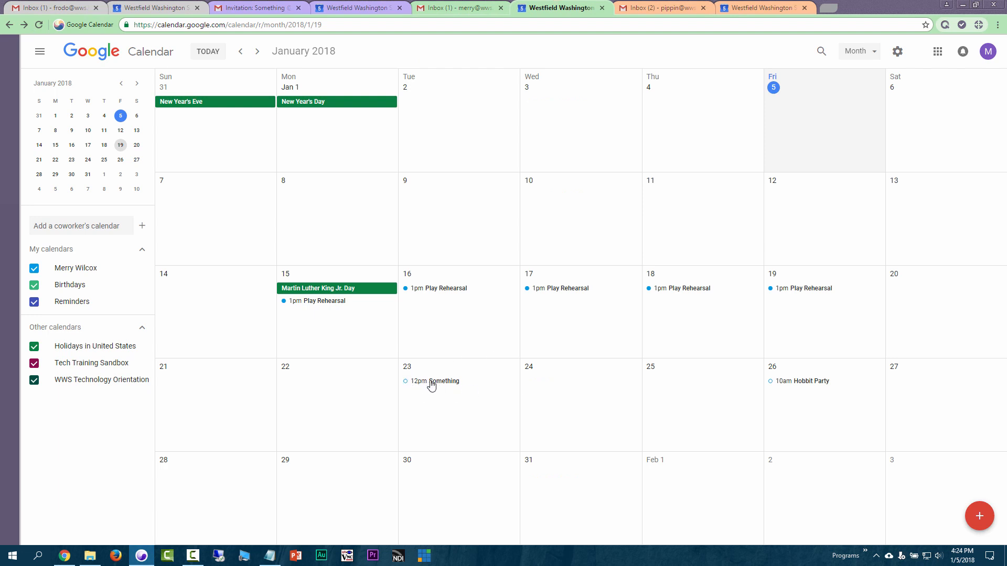
{"action": "left_click", "coordinate": [429, 383]}
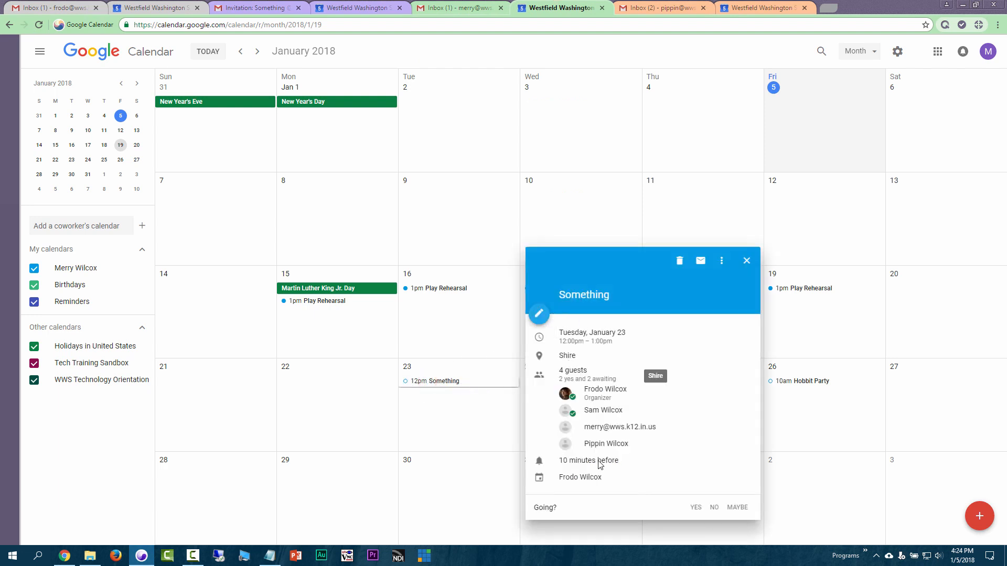
{"action": "left_click", "coordinate": [695, 508]}
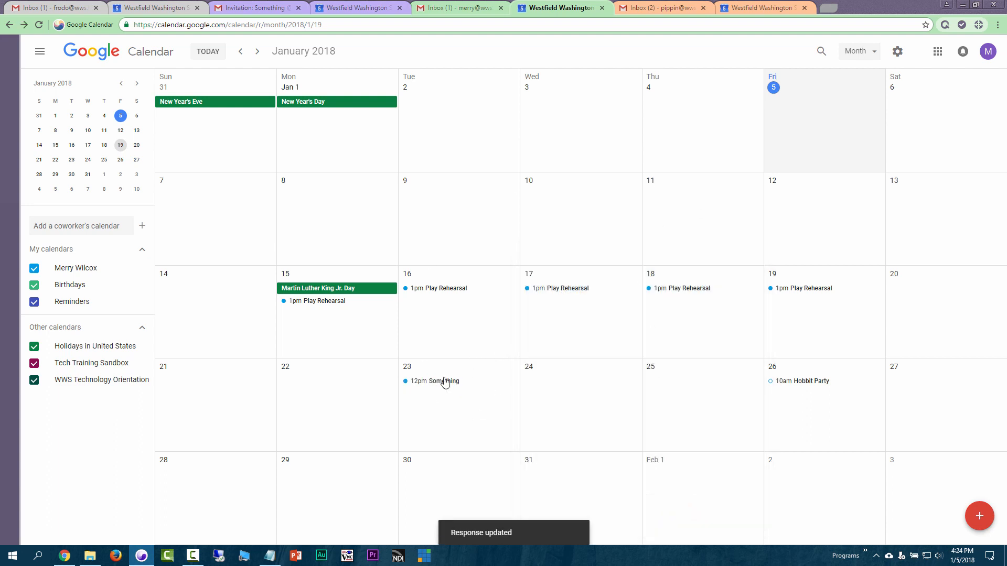
Accept the Something event in the next guest's calendar, then return to the organizer's calendar
{"action": "left_click", "coordinate": [756, 12]}
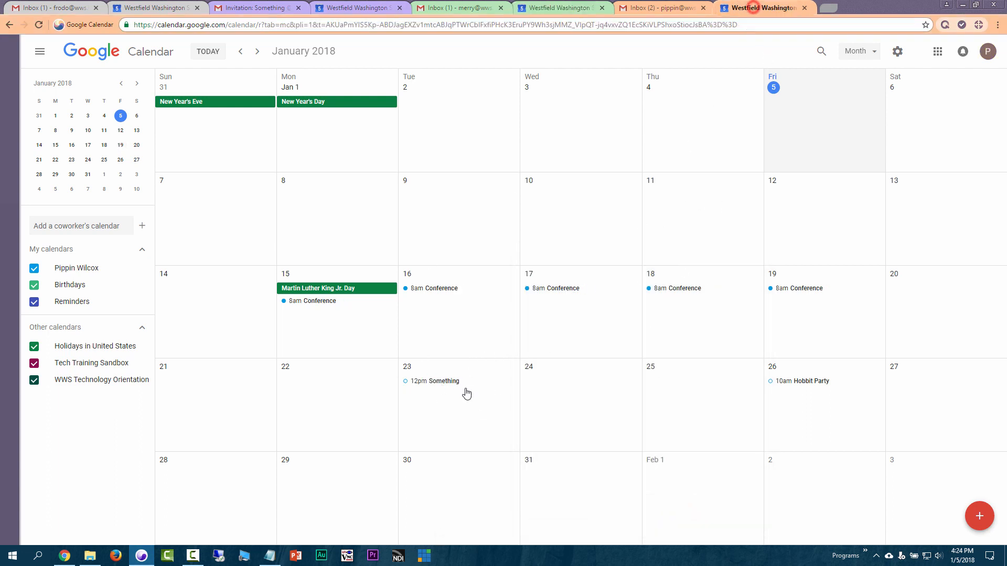
{"action": "left_click", "coordinate": [428, 380]}
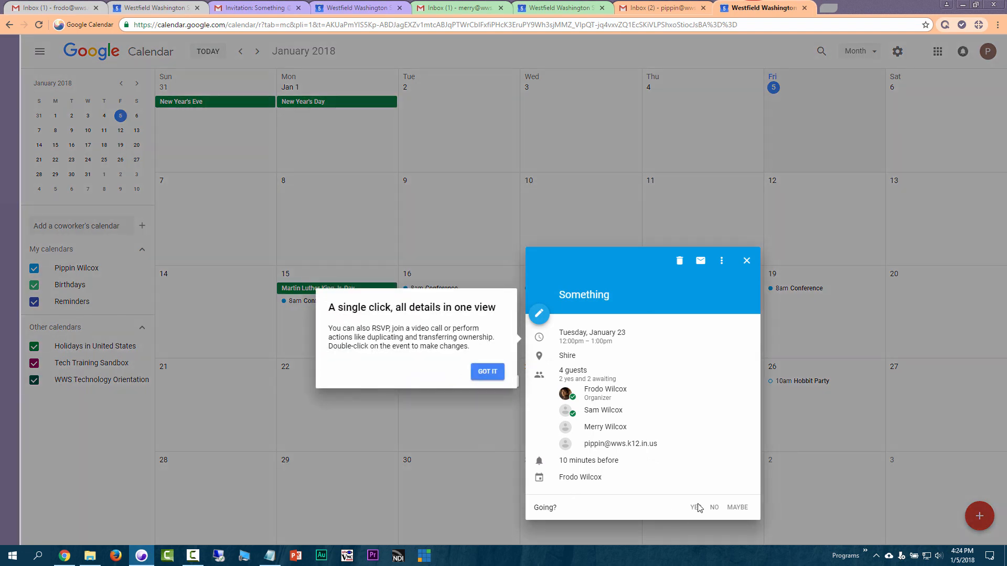
{"action": "left_click", "coordinate": [487, 372]}
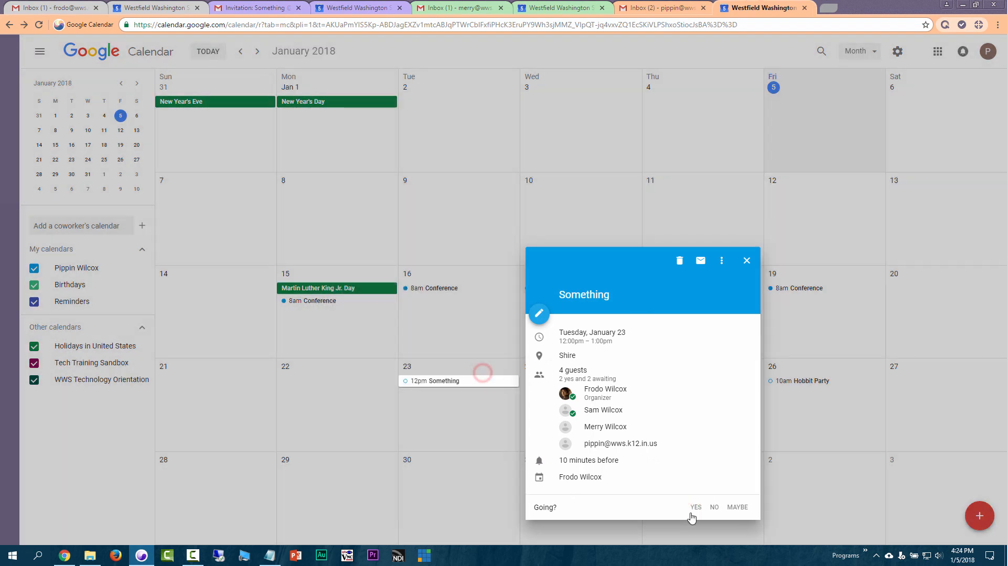
{"action": "left_click", "coordinate": [694, 508]}
{"action": "left_click", "coordinate": [152, 7]}
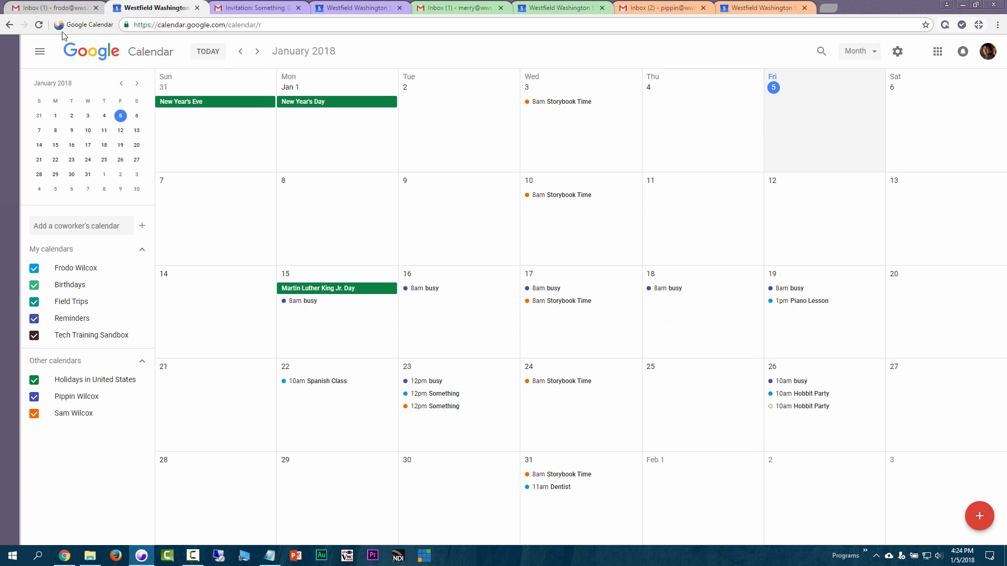
Reload the calendar and open the Jan 23 12pm Something event in the full editor
{"action": "left_click", "coordinate": [40, 25]}
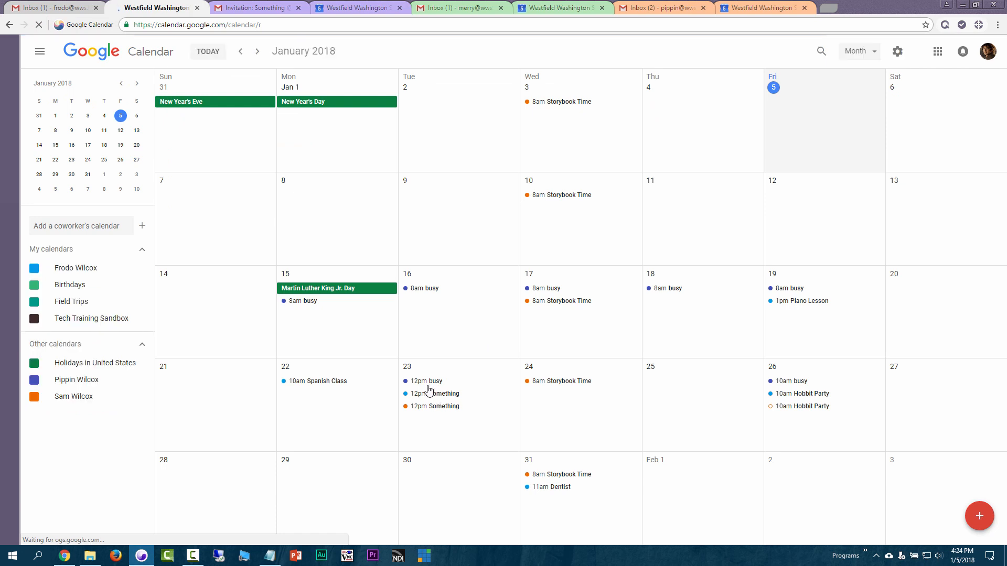
{"action": "left_click", "coordinate": [435, 381]}
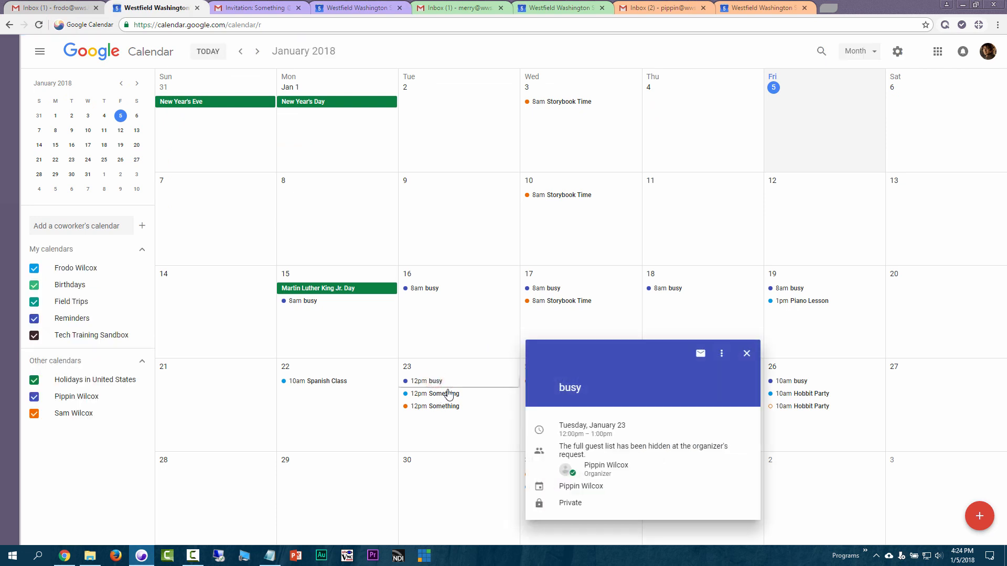
{"action": "left_click", "coordinate": [445, 394]}
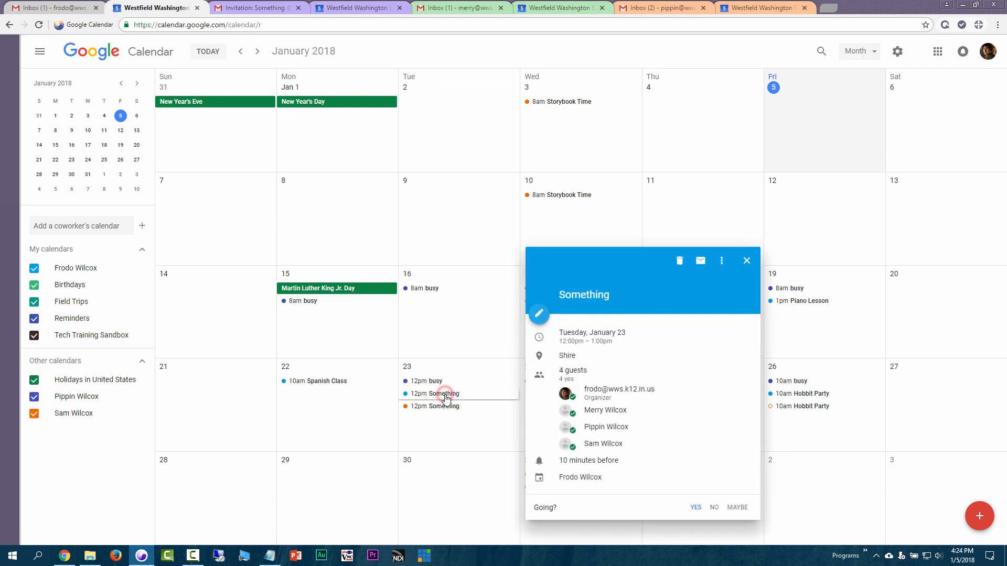
{"action": "left_click", "coordinate": [544, 316]}
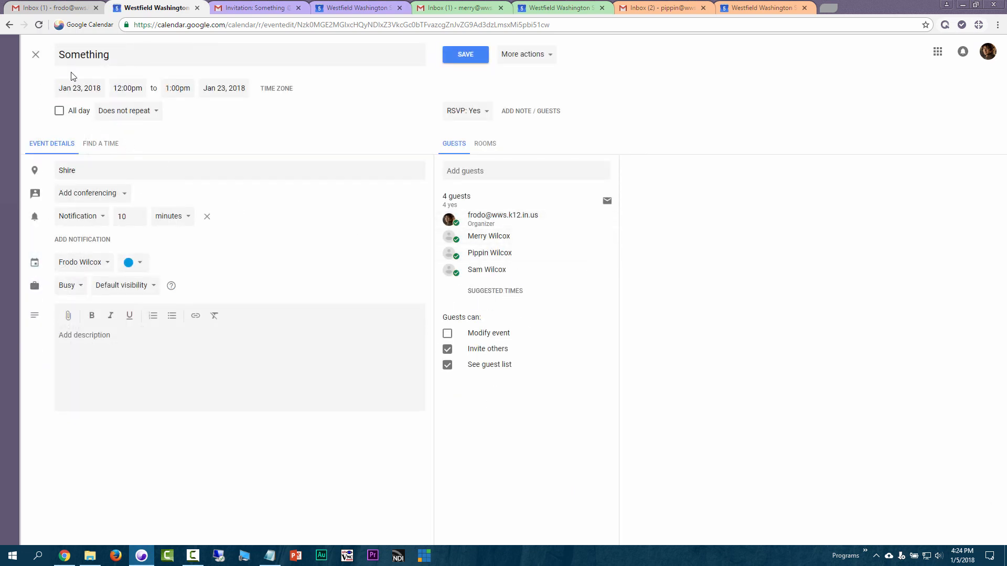
Close the editor and reopen Something's edit page, showing all four guests replying yes
{"action": "left_click", "coordinate": [39, 55]}
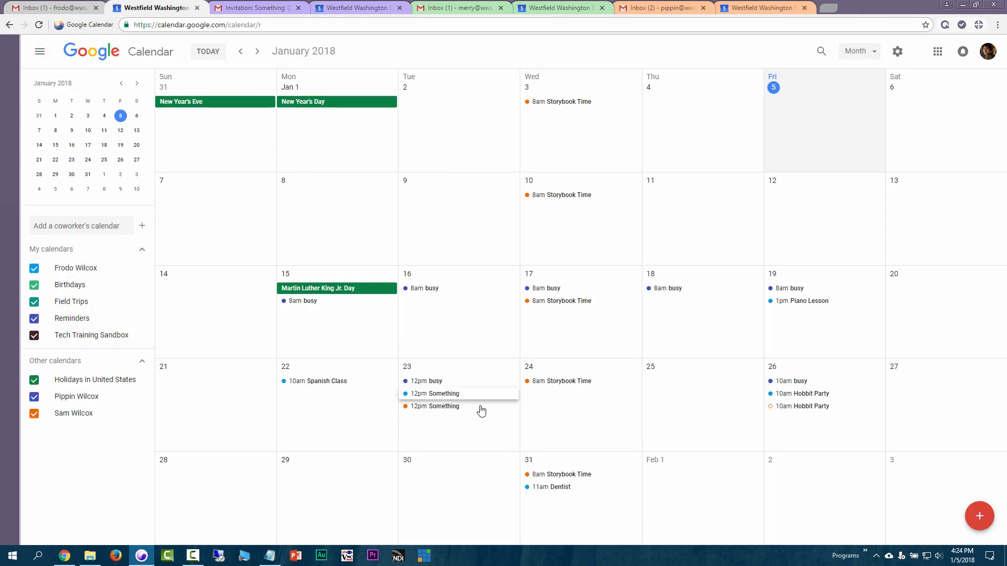
{"action": "left_click", "coordinate": [472, 395]}
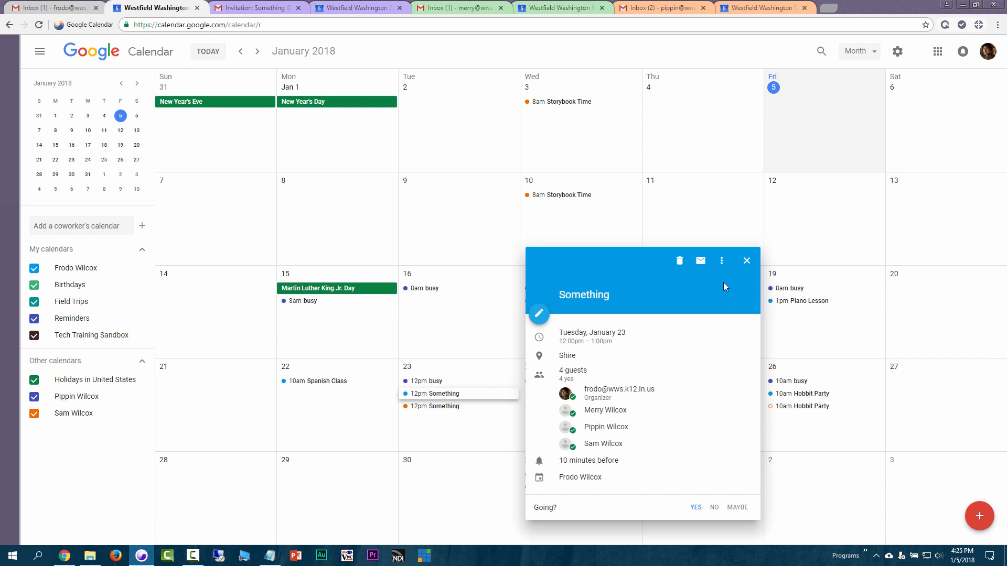
{"action": "left_click", "coordinate": [746, 261]}
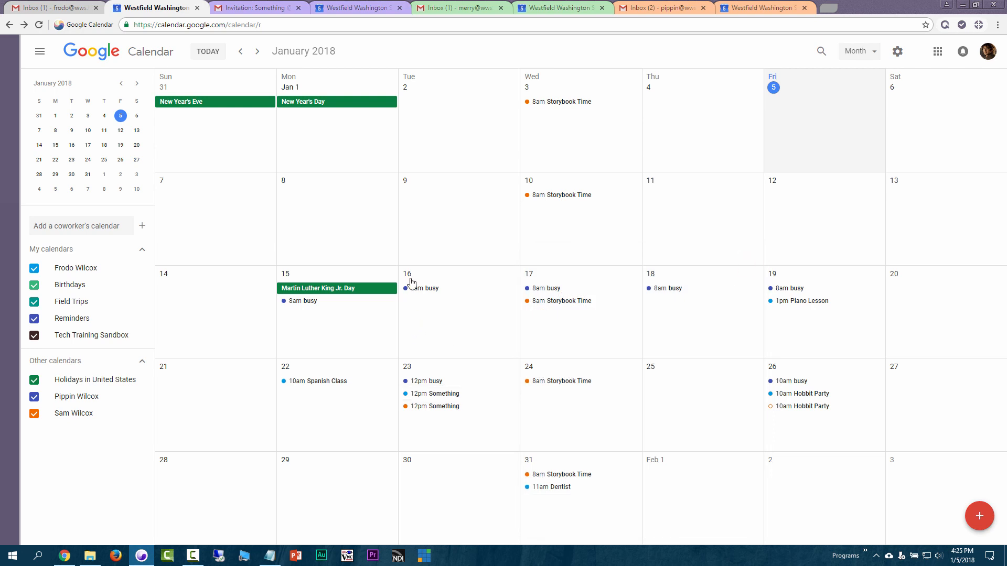
{"action": "left_click", "coordinate": [441, 398]}
{"action": "left_click", "coordinate": [544, 314]}
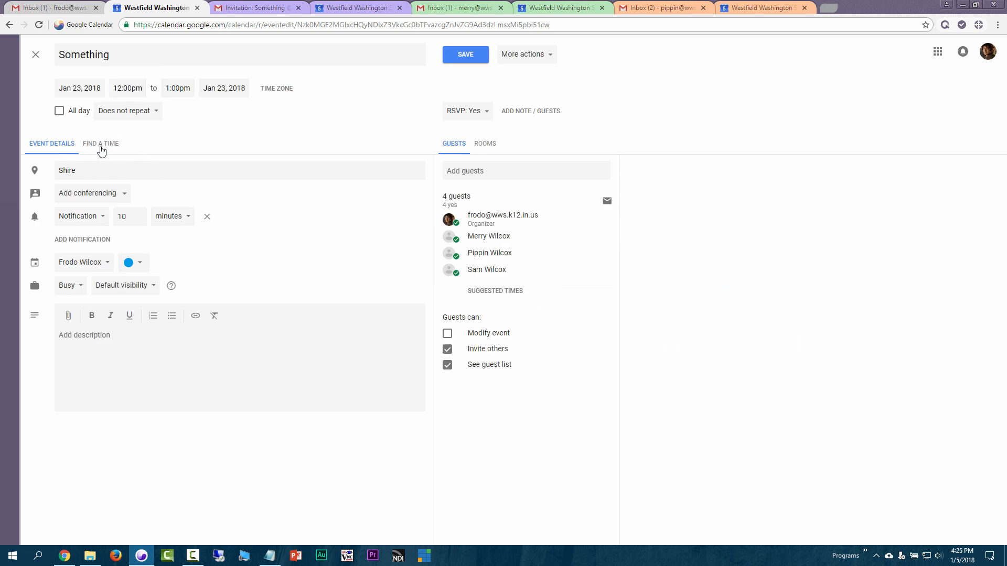
{"action": "left_click", "coordinate": [101, 145]}
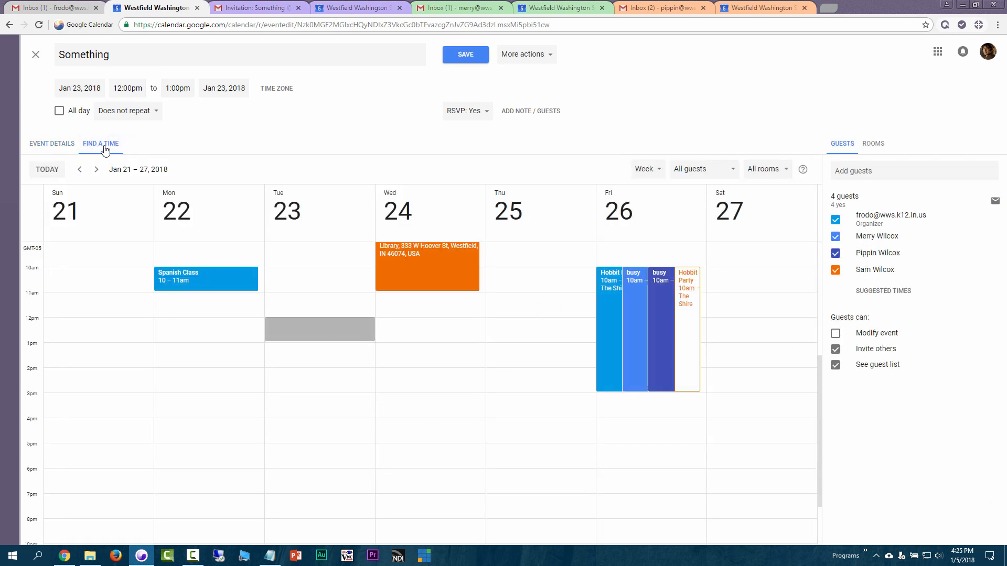
{"action": "left_click", "coordinate": [877, 175]}
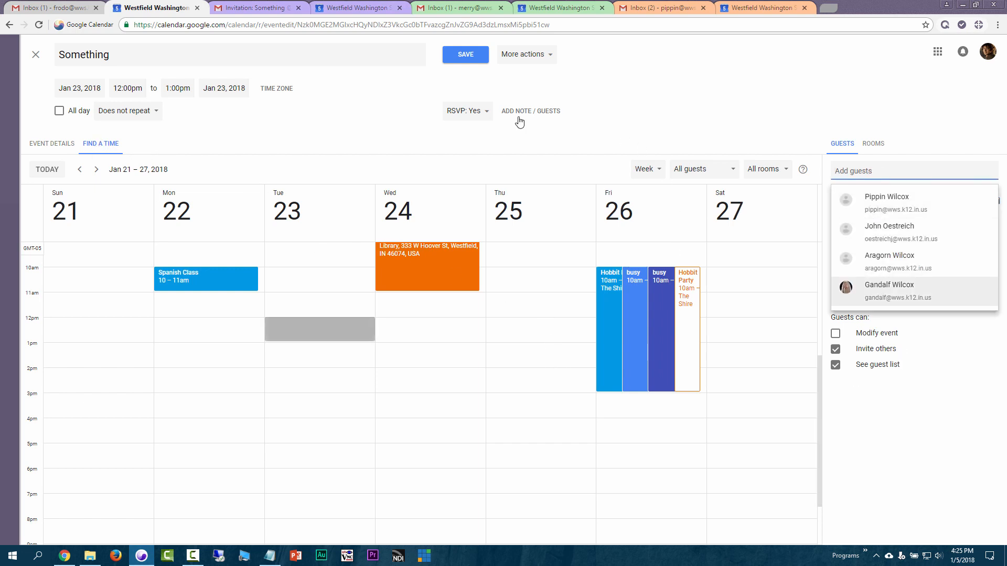
{"action": "left_click", "coordinate": [57, 141]}
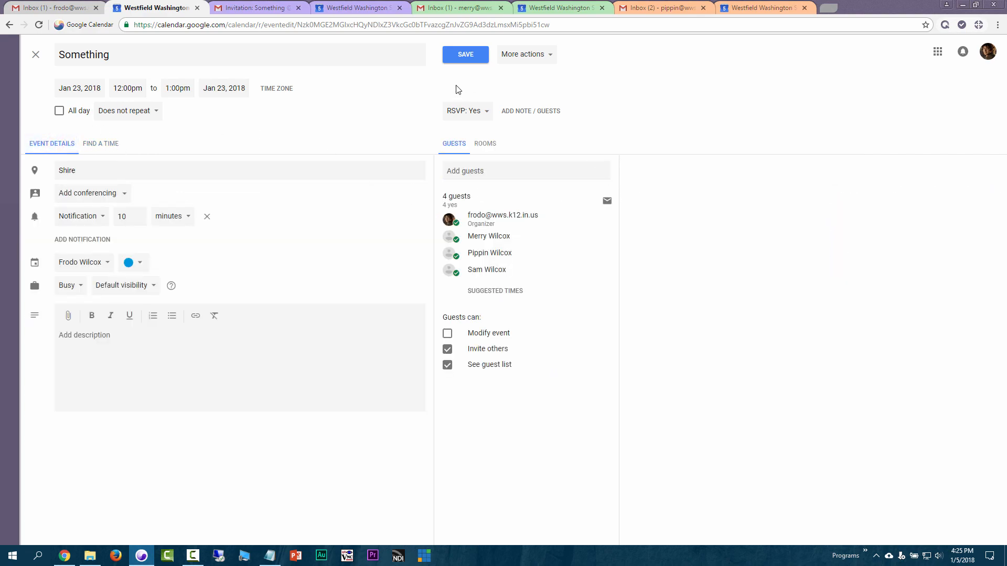